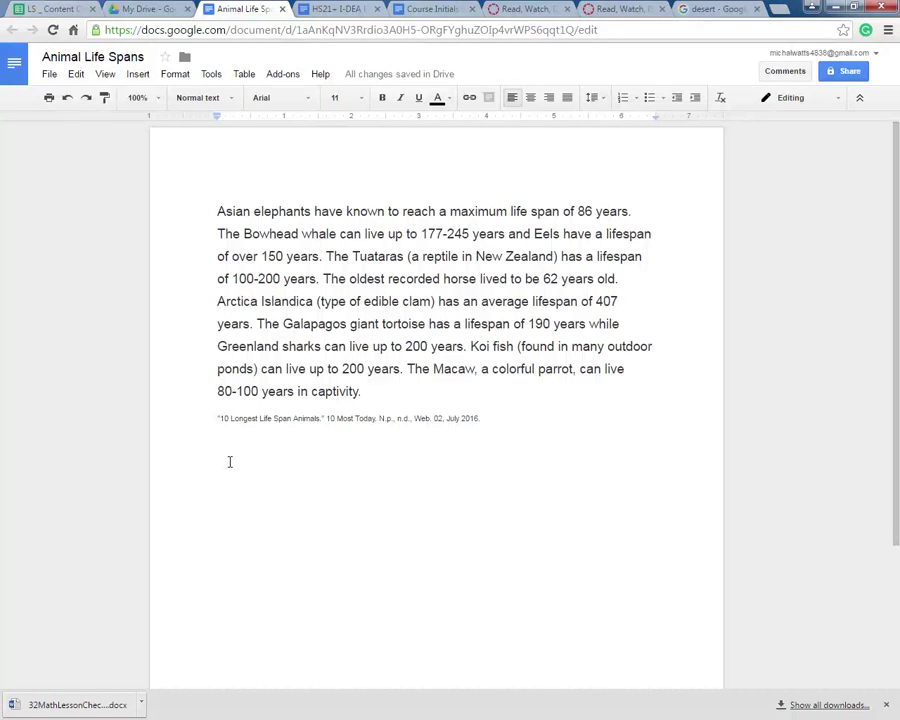
Place the cursor on the empty line just below the source citation.
left_click_drag(229, 462, 231, 449)
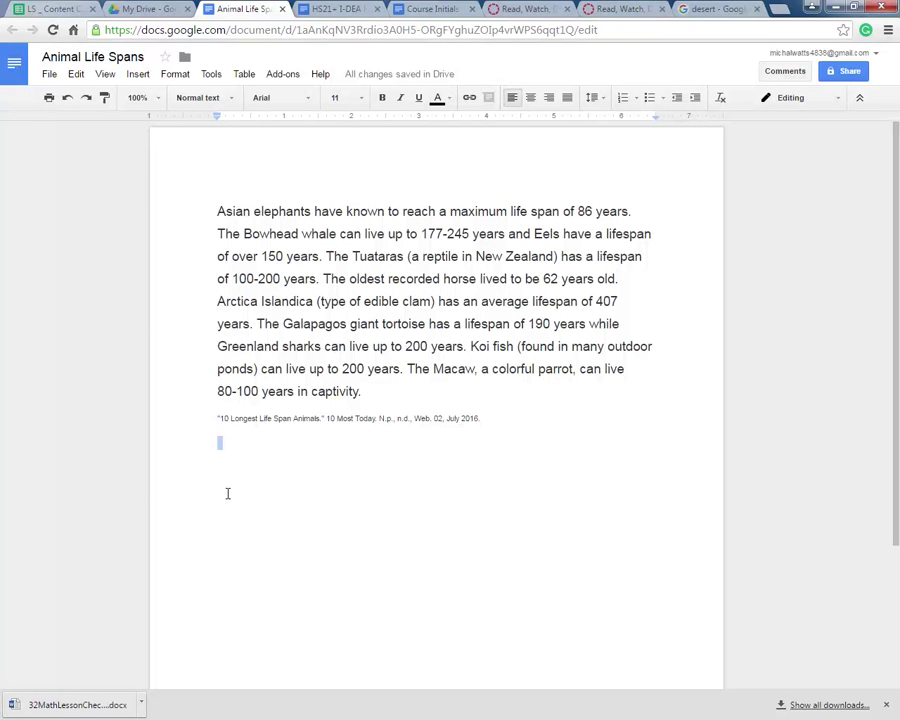
Insert a 2 x 11 table from the Insert menu below the citation.
left_click(138, 75)
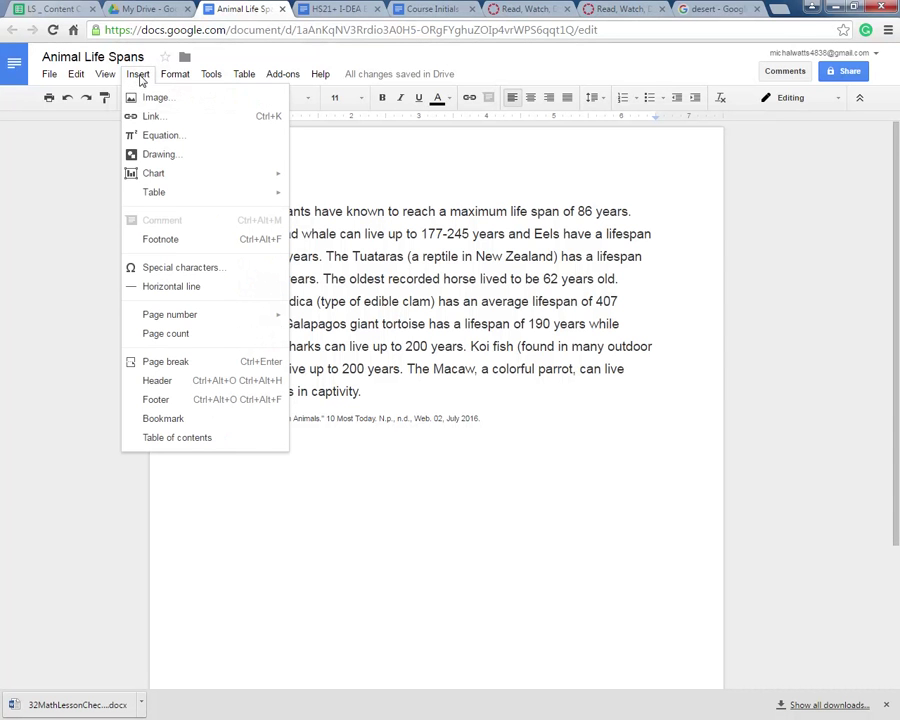
mouse_move(166, 196)
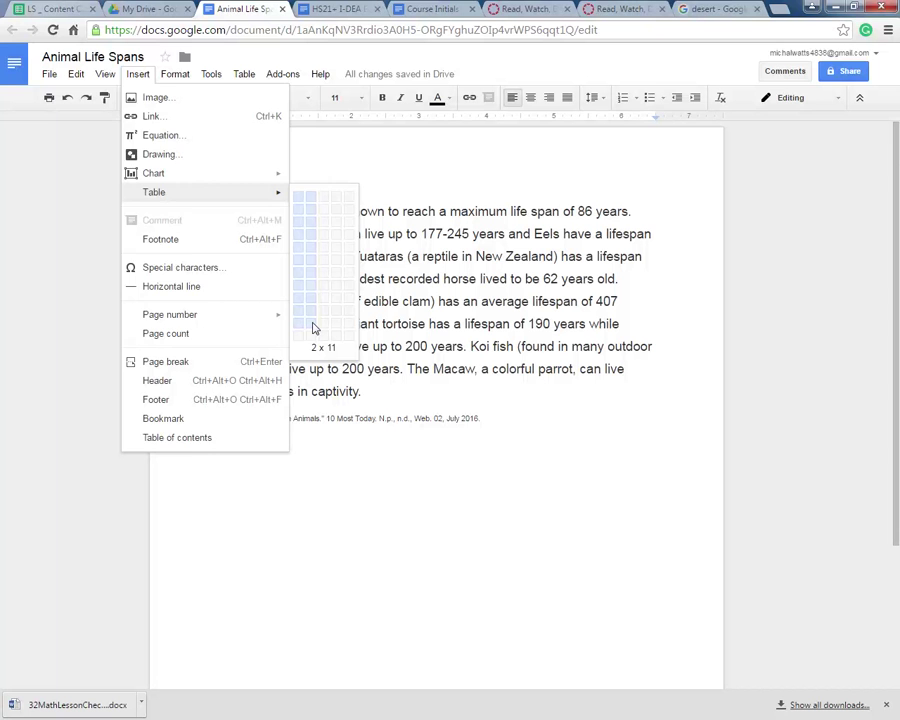
left_click(313, 329)
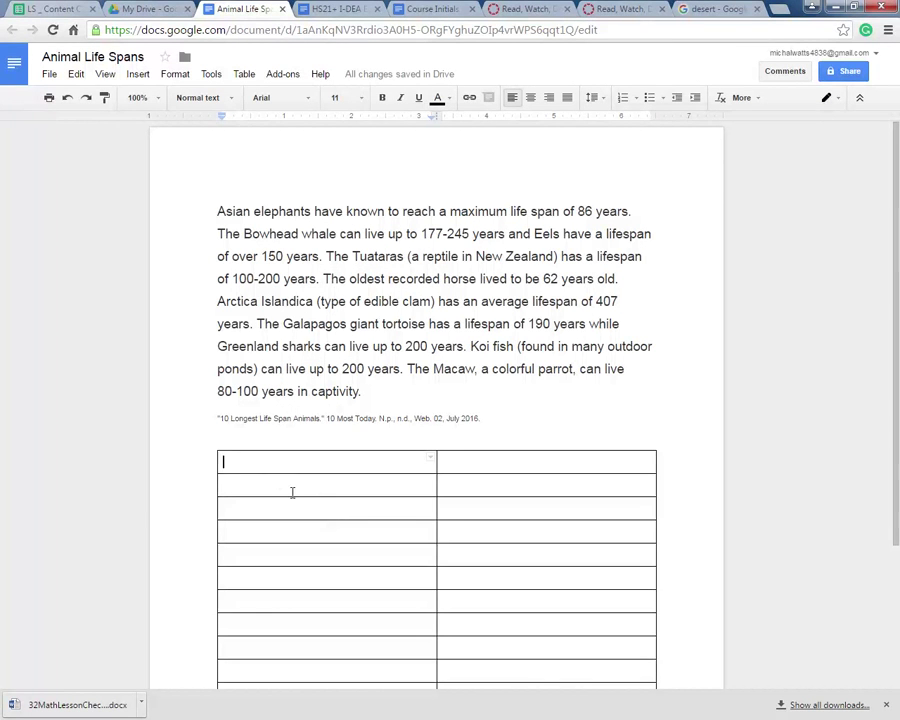
Enter the headers 'Animal' and 'Life Span (in years)' in the table's first row.
scroll(293, 492, "down", 1)
scroll(299, 495, "down", 2)
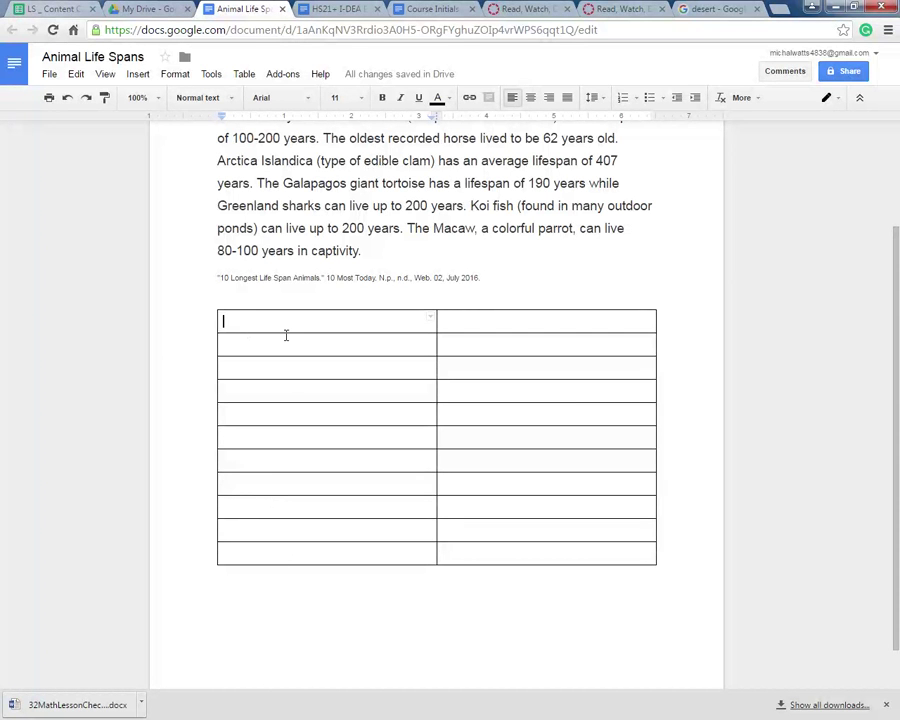
type("Animal")
key("Tab")
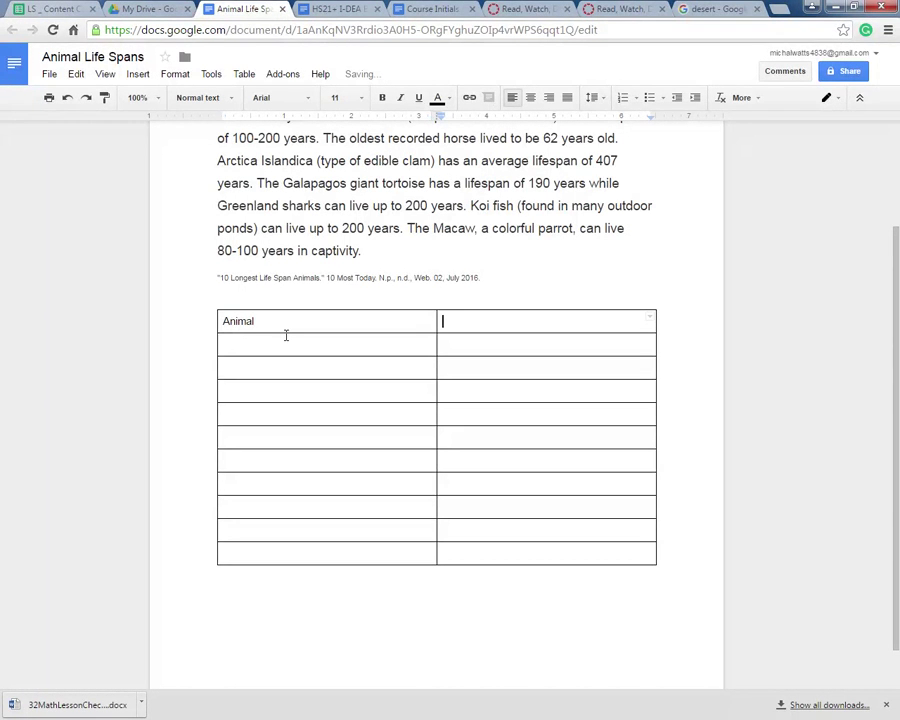
type("Life Span (")
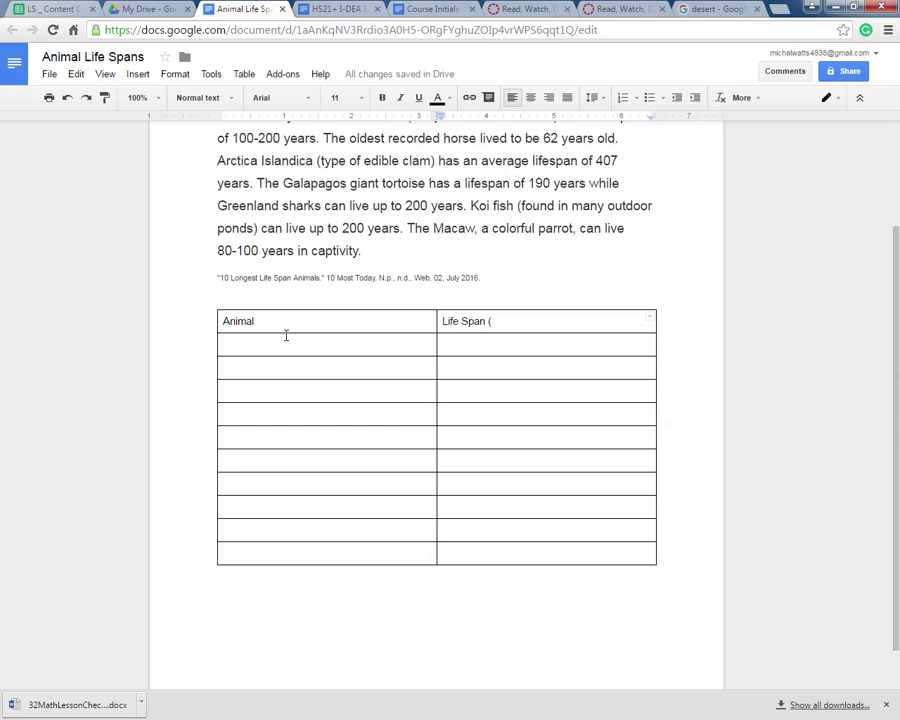
type("in years")
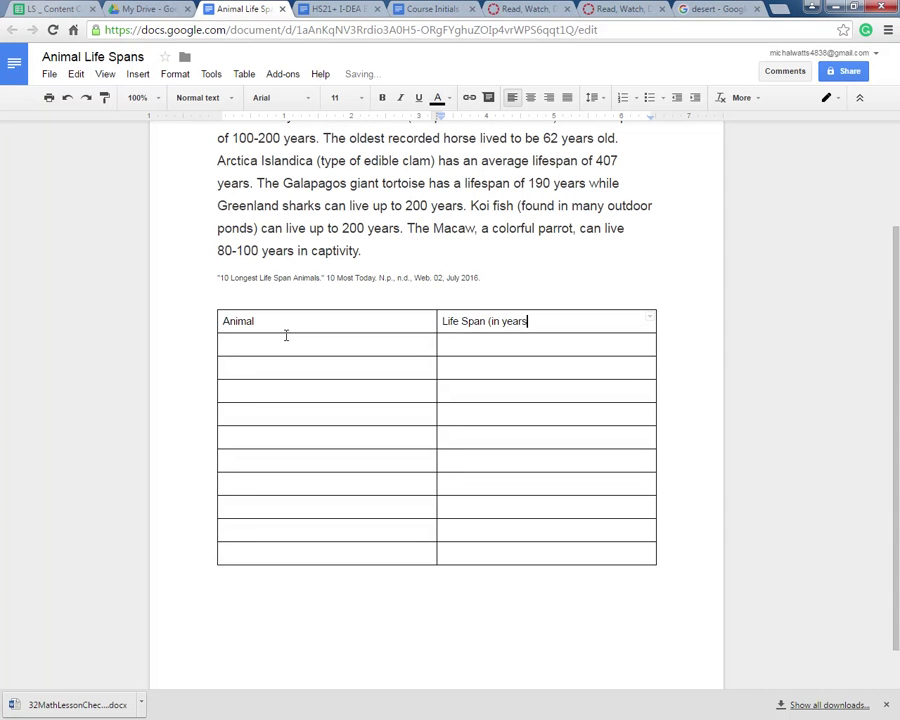
type(")")
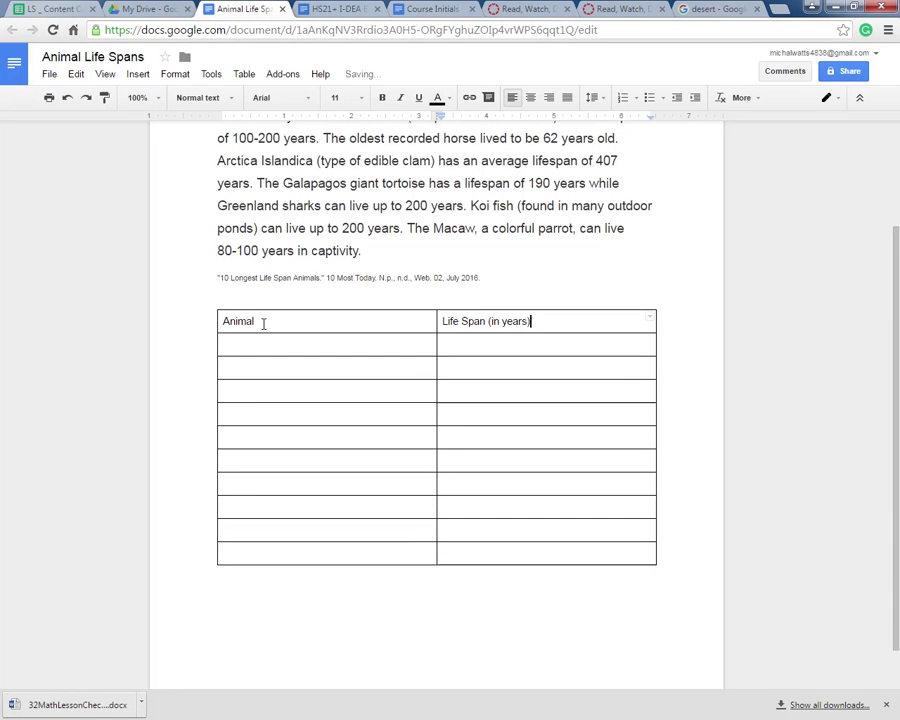
Undo the accidental height change to the table's sixth row.
left_click(268, 321)
left_click_drag(528, 319, 474, 550)
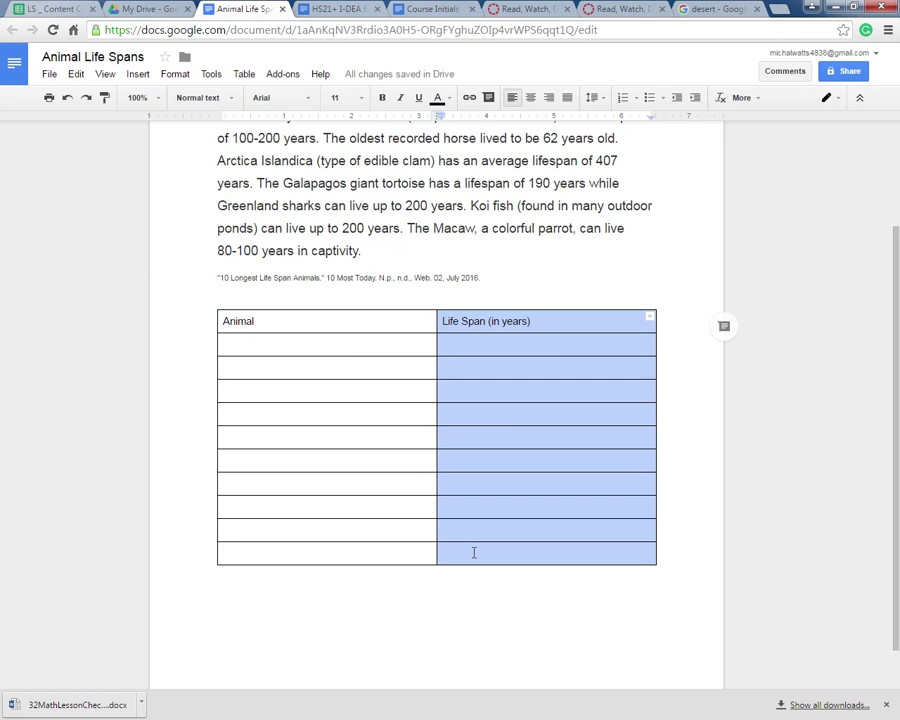
left_click(285, 327)
left_click(318, 345)
key("ctrl+z")
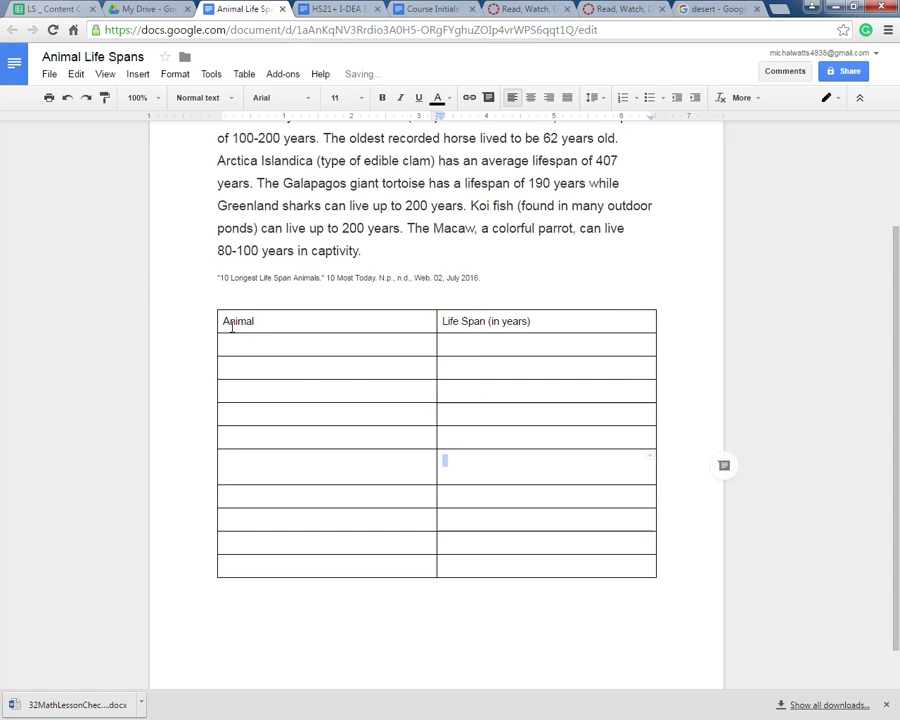
left_click(66, 97)
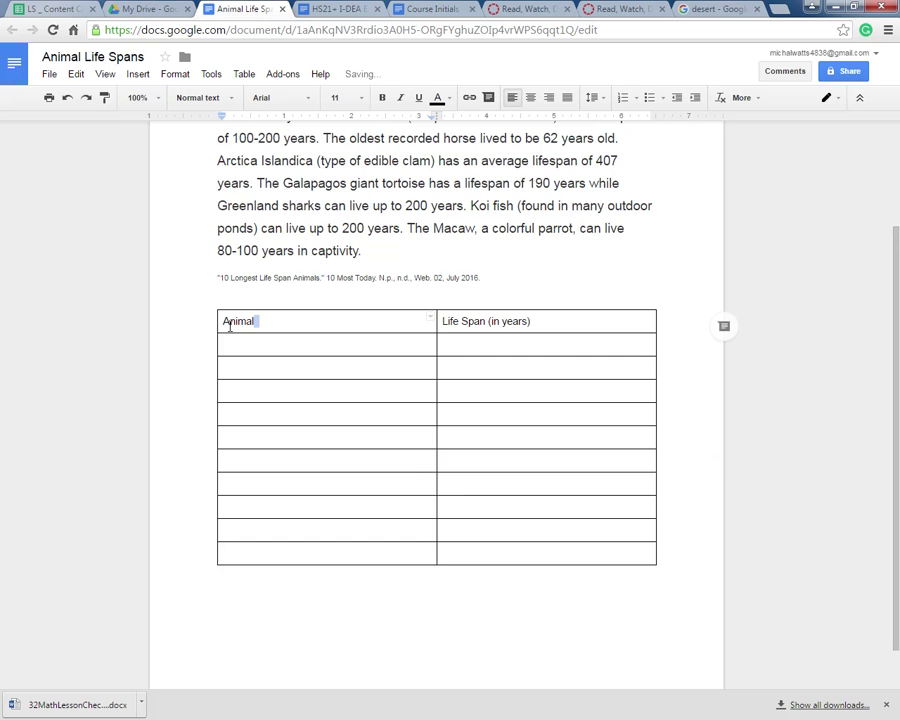
Set all the table's text to font size 14.
left_click_drag(229, 326, 518, 554)
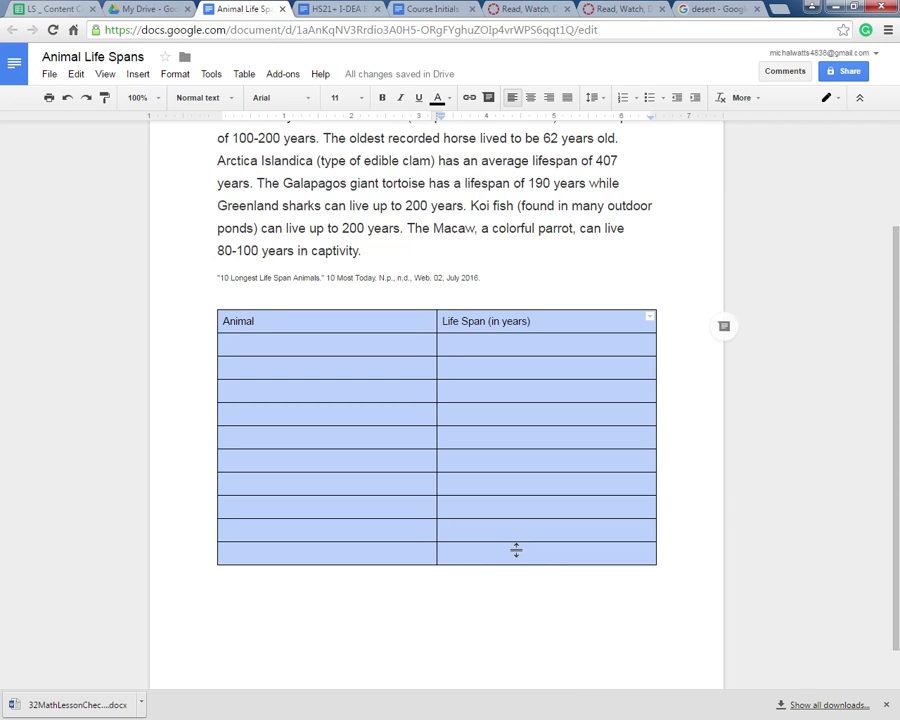
left_click(362, 99)
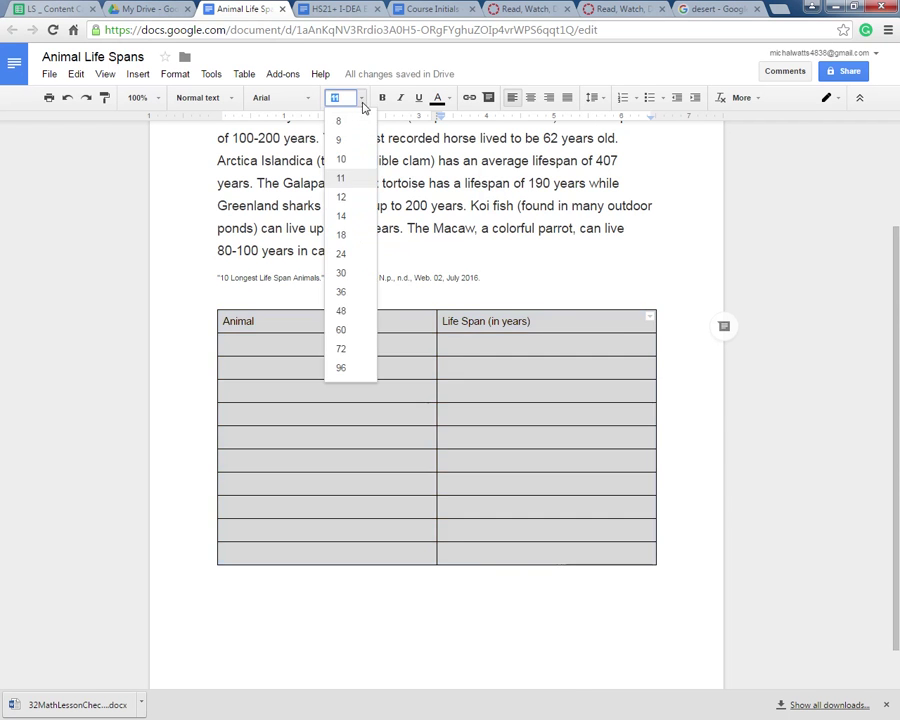
left_click(359, 215)
left_click(254, 350)
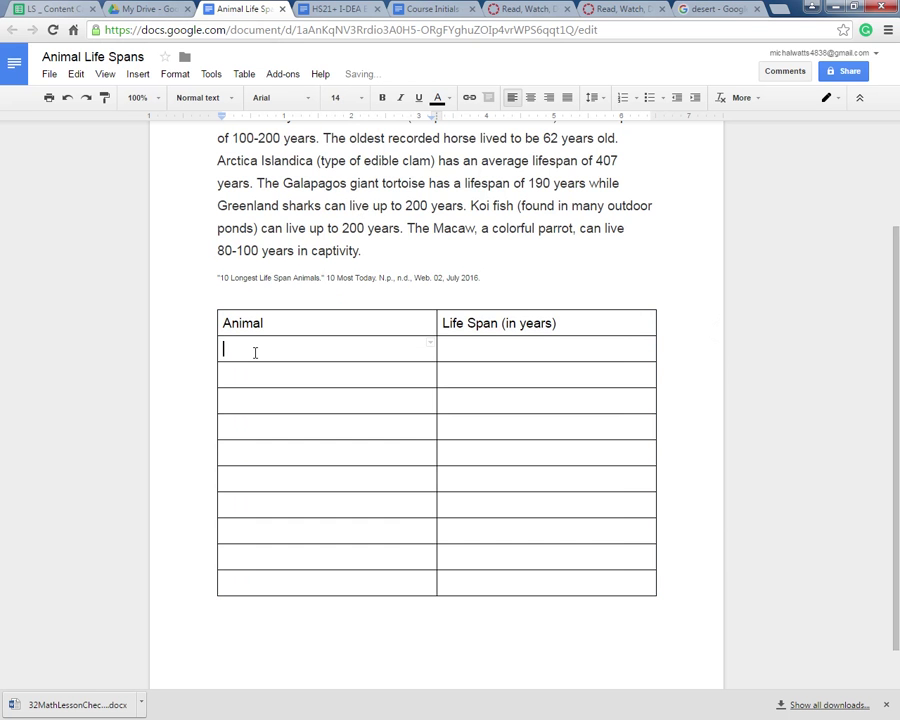
scroll(486, 326, "up", 1)
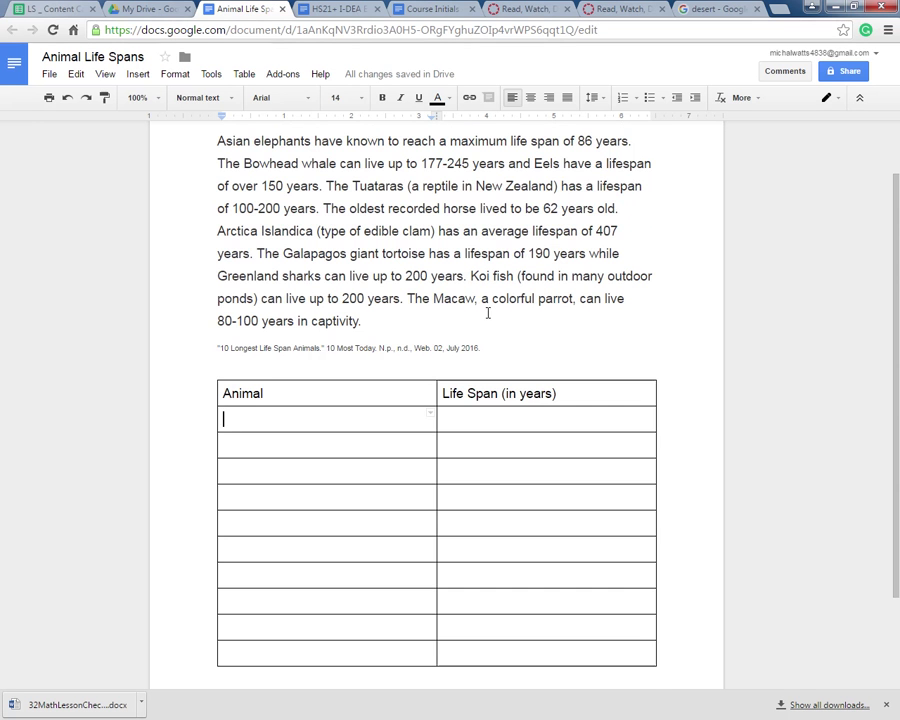
scroll(696, 327, "up", 1)
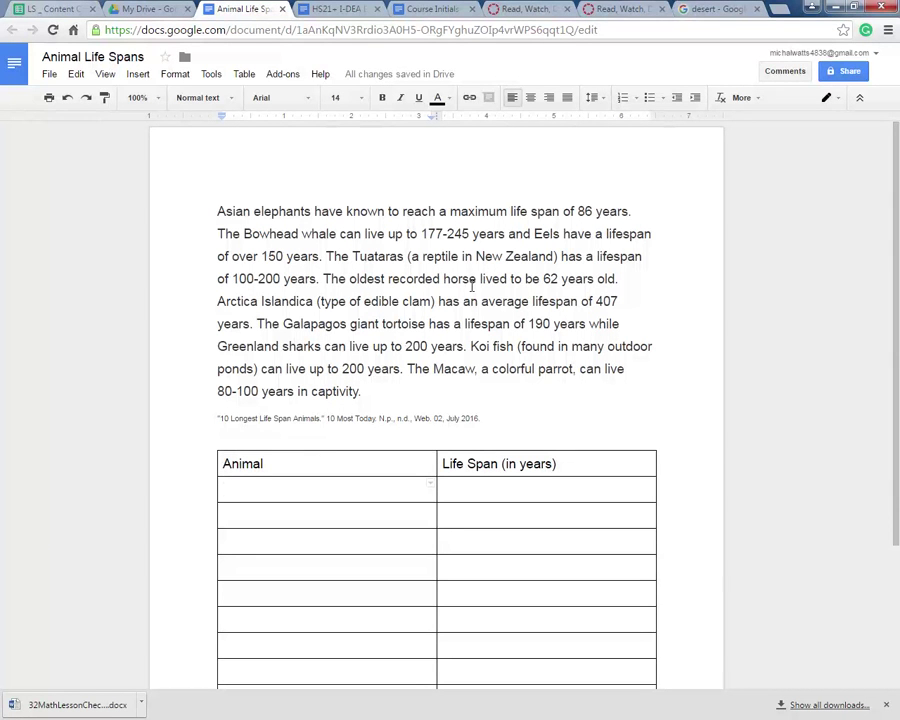
Fill the first body row with Horse and 62 years.
type("Horse")
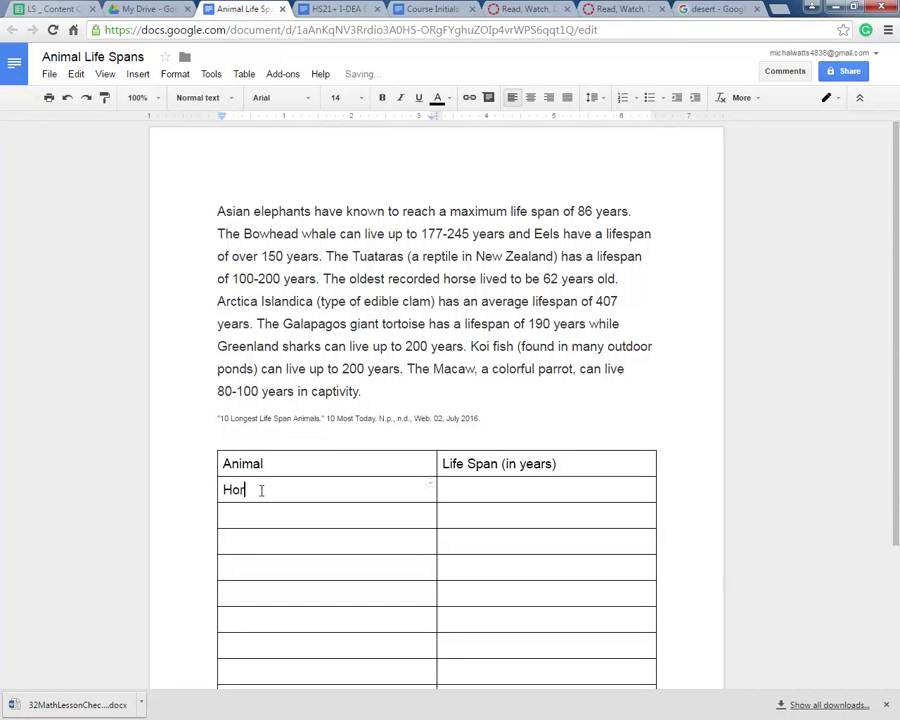
key("Tab")
type("62 years")
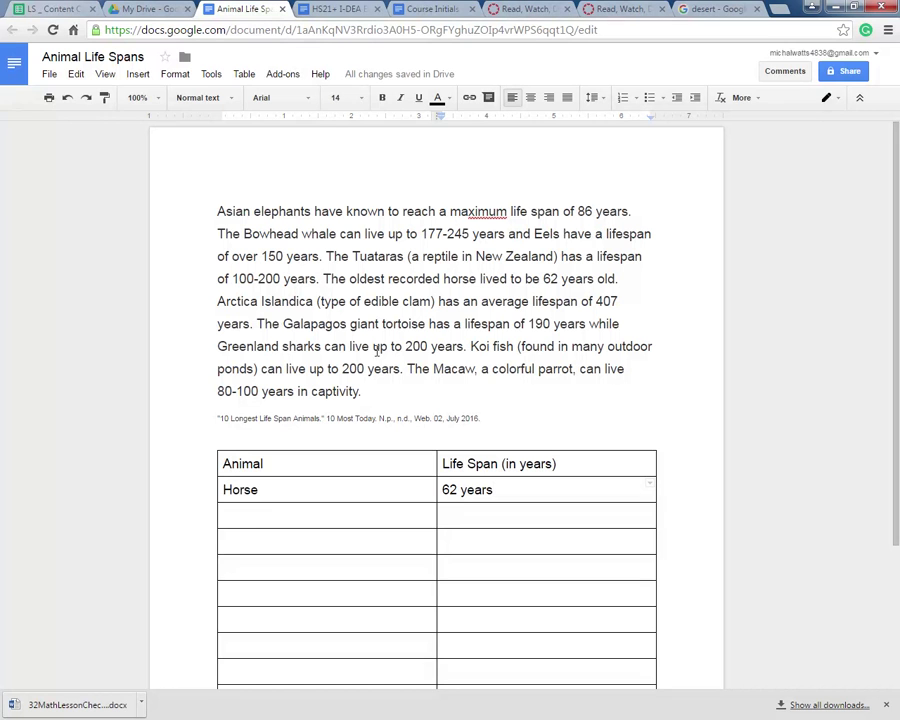
Look up the Greenland shark, Tuatara and Bowhead whale life spans in the paragraph.
left_click_drag(374, 347, 408, 350)
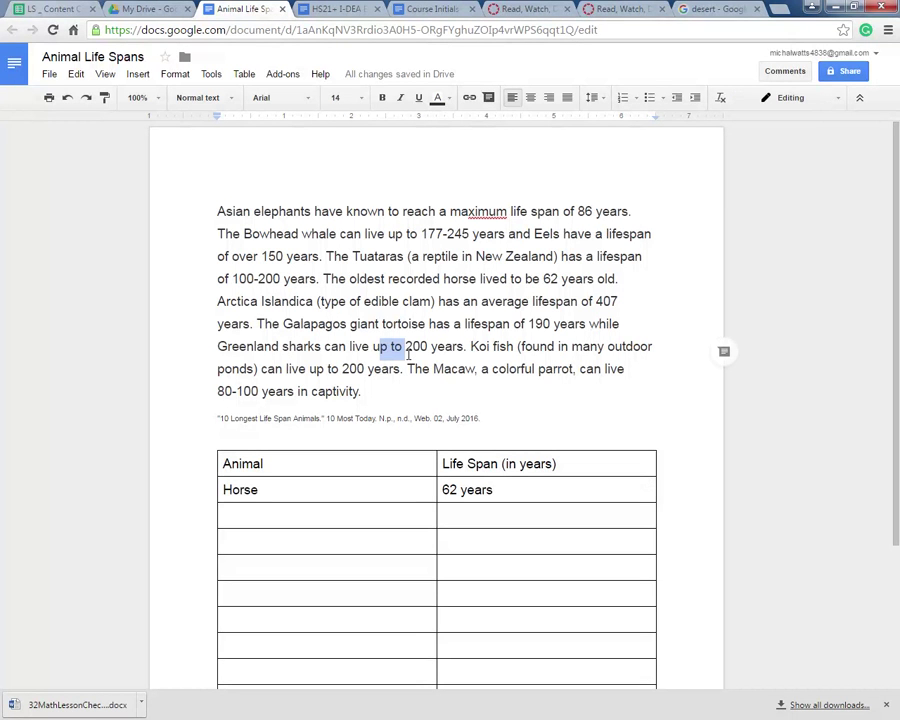
left_click(237, 282)
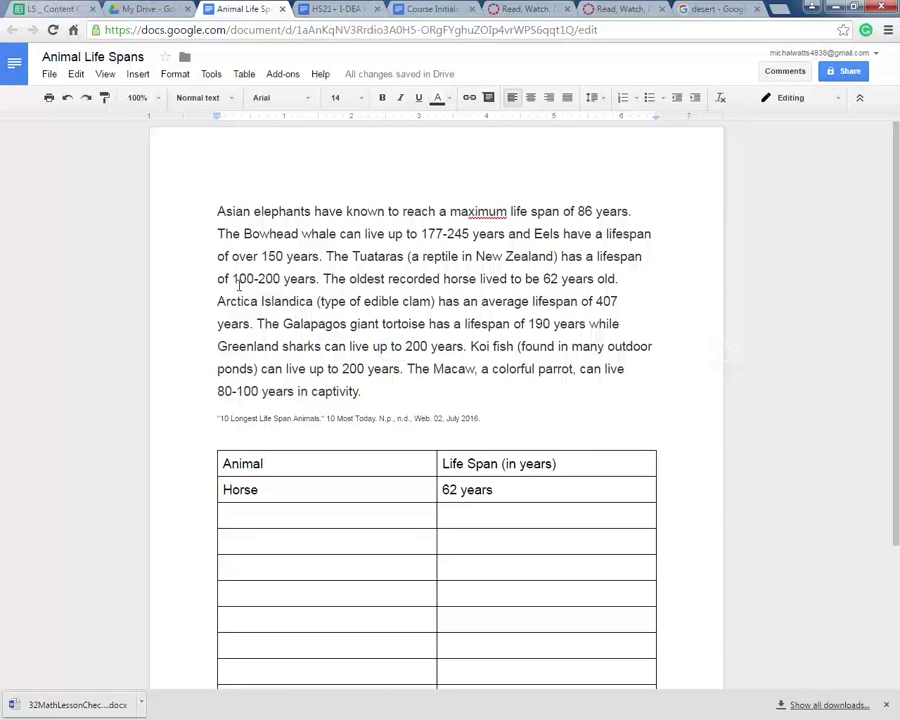
double_click(237, 282)
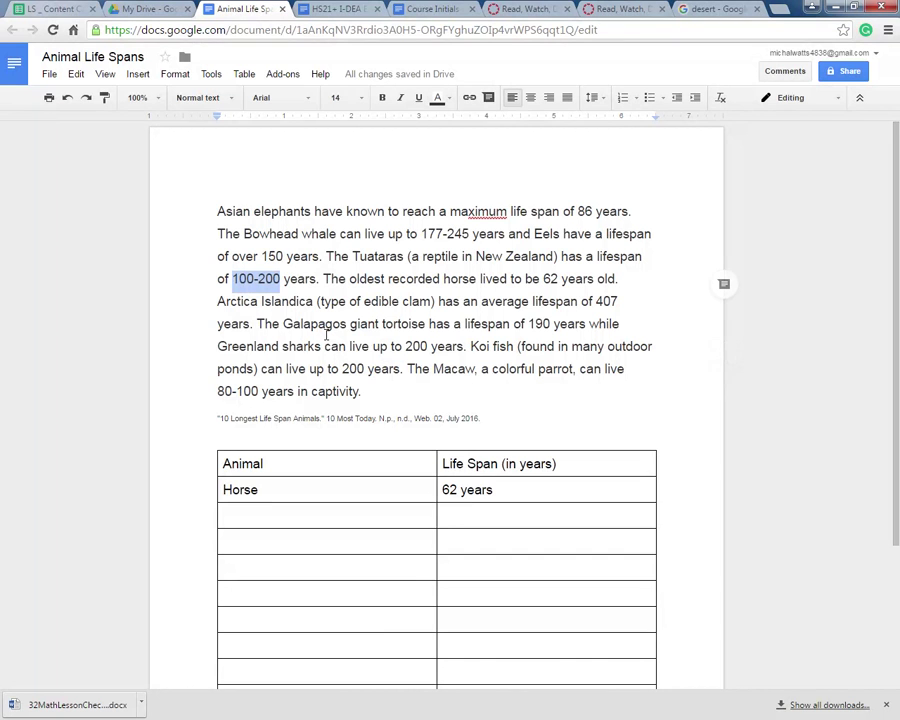
left_click_drag(421, 236, 439, 236)
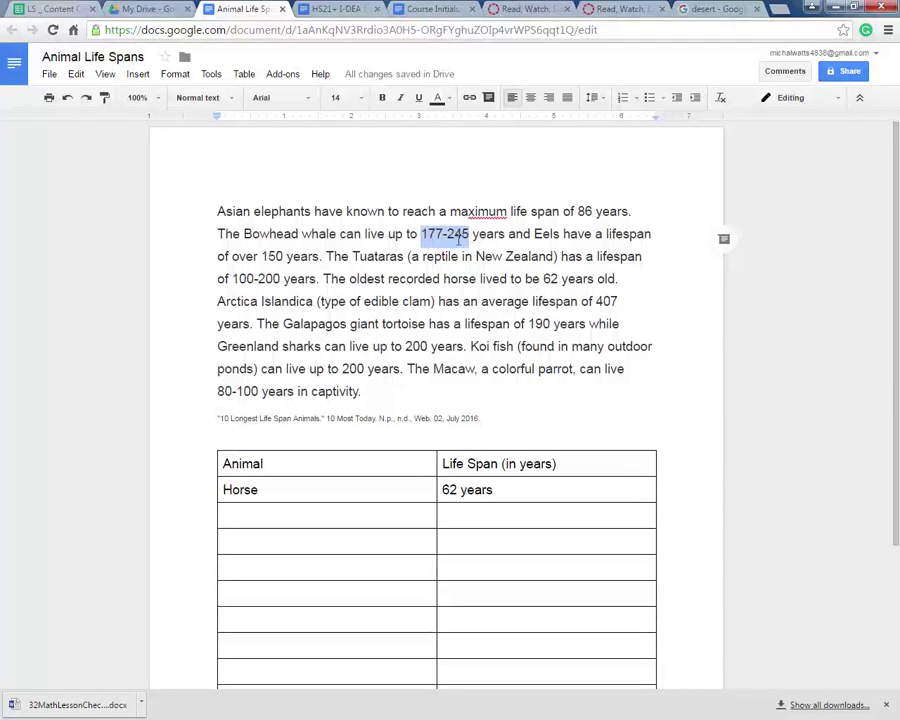
left_click(446, 234)
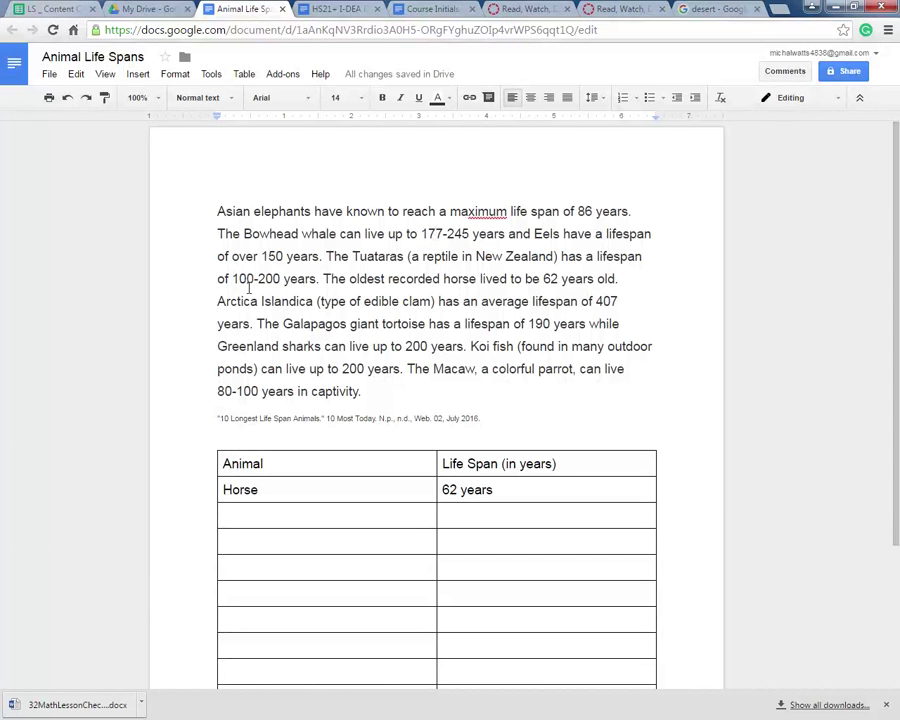
left_click(548, 279)
Add rows for Asian Elephant (86) and Macaw (80-100).
left_click(253, 517)
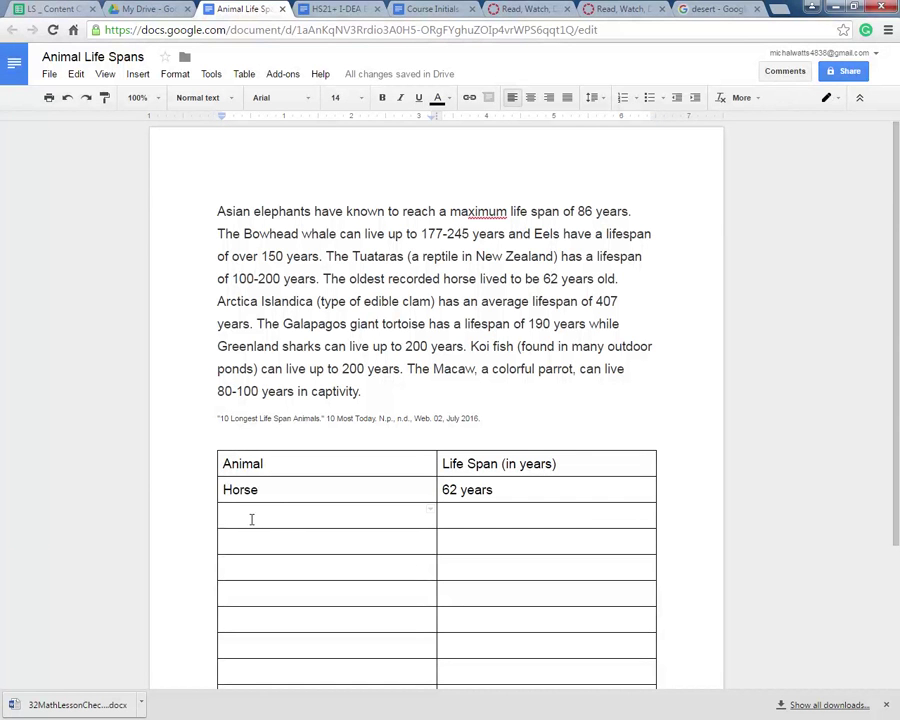
type("Asian ")
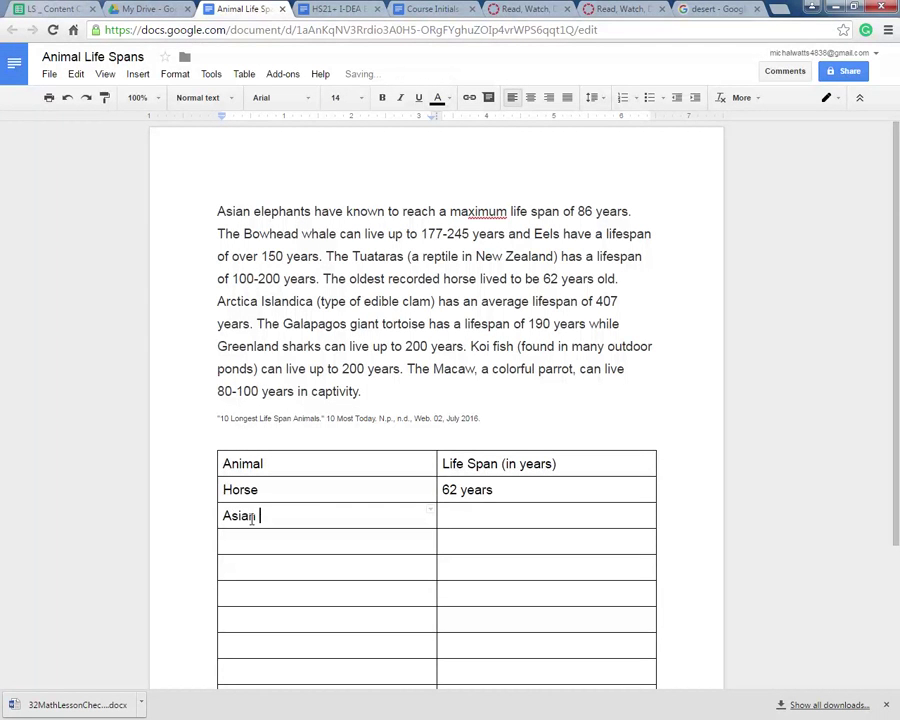
type("eleph")
key("BackSpace")
key("BackSpace")
key("BackSpace")
key("BackSpace")
key("BackSpace")
type("Elephant")
key("Tab")
type("86")
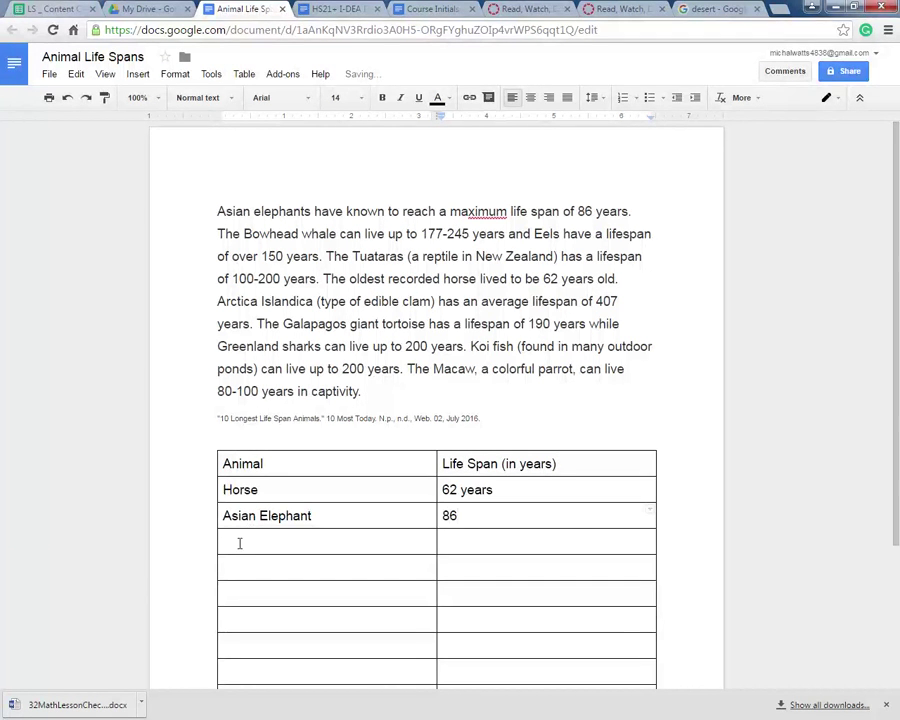
left_click(245, 543)
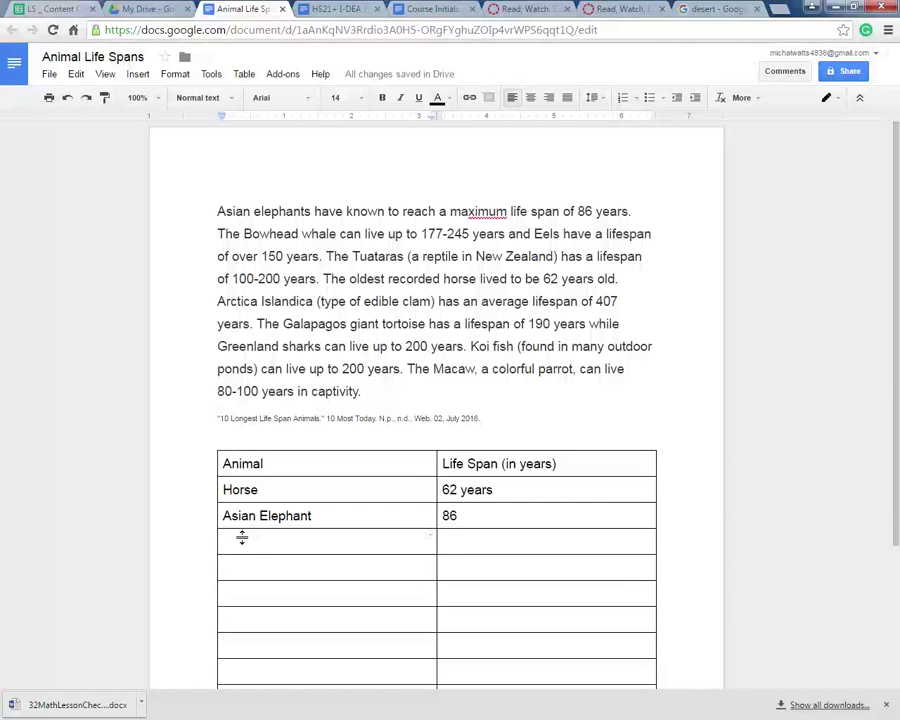
type("Macaw")
key("Tab")
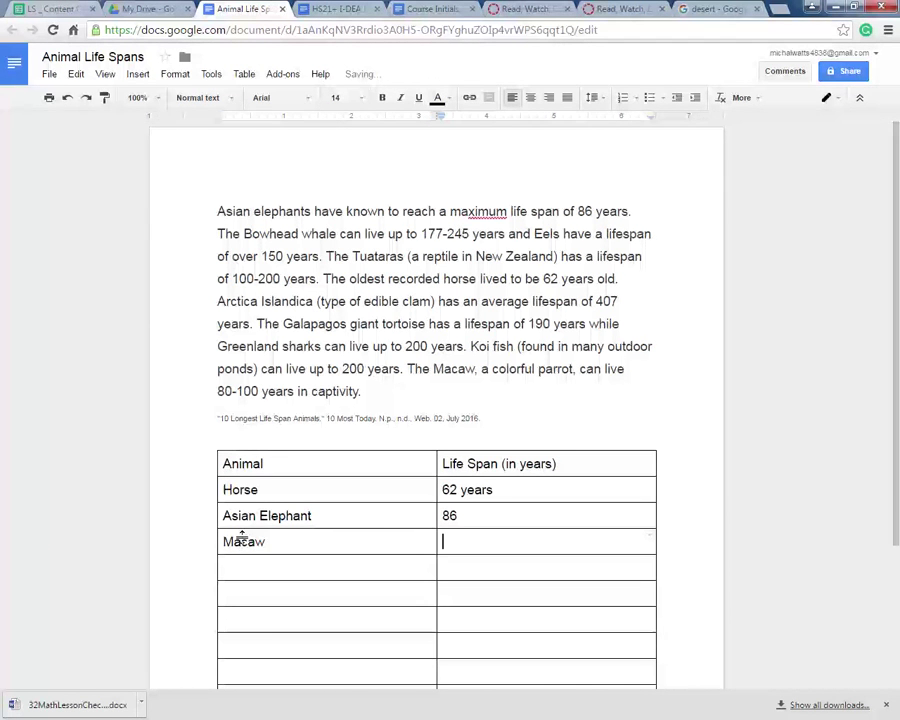
type("80-10")
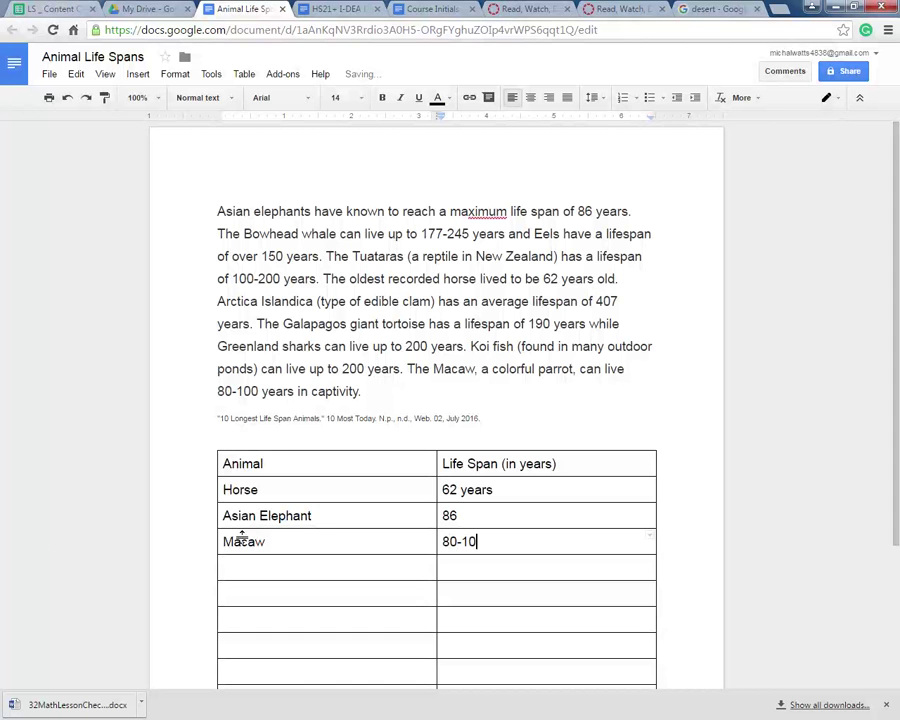
type("0")
Add rows for Tuataras (100-200) and Bowhead Whale (177-245).
mouse_move(247, 576)
left_mouse_down()
mouse_move(299, 553)
mouse_move(258, 570)
left_mouse_up()
left_click(258, 570)
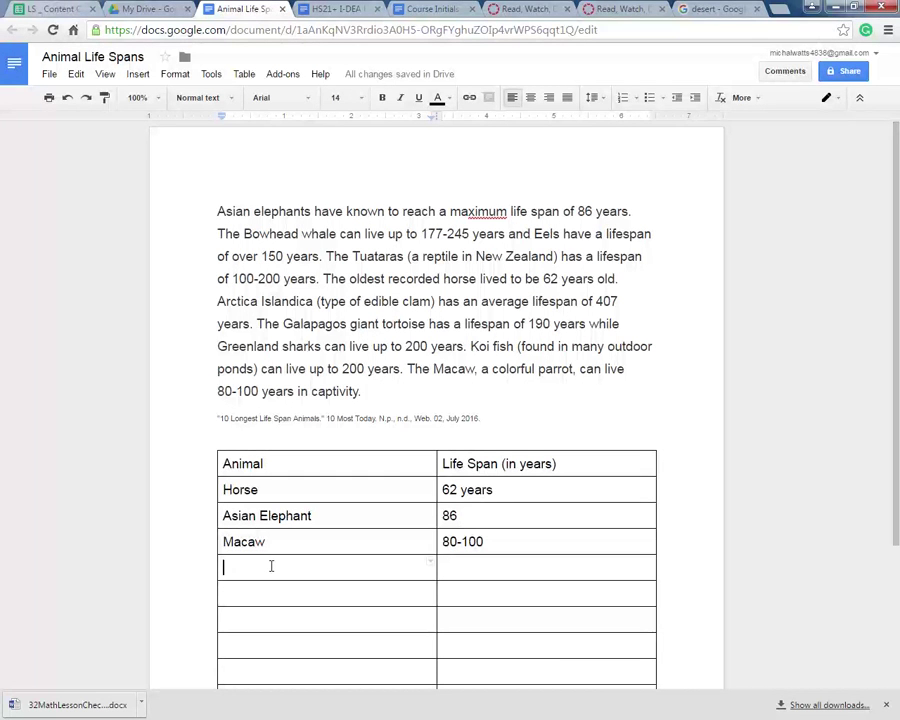
type("Tu")
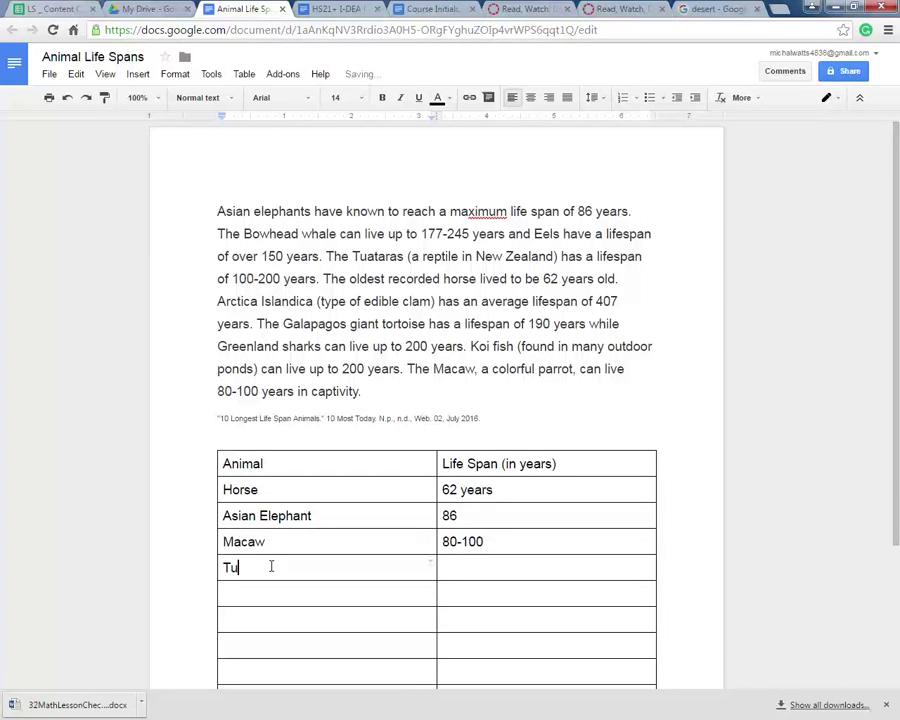
type("ataras")
key("Tab")
type("100")
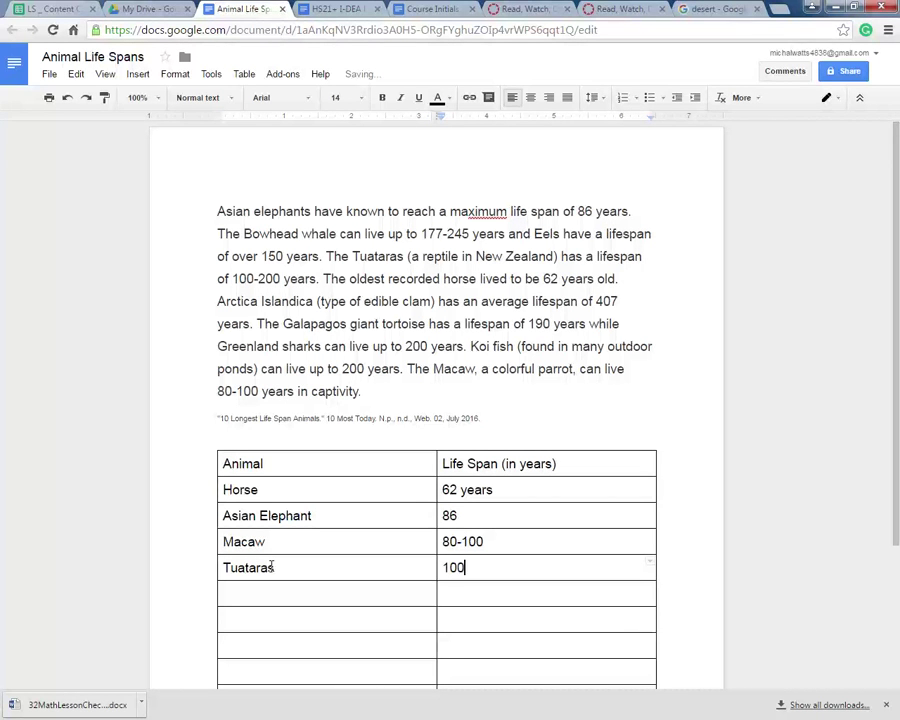
type("-200")
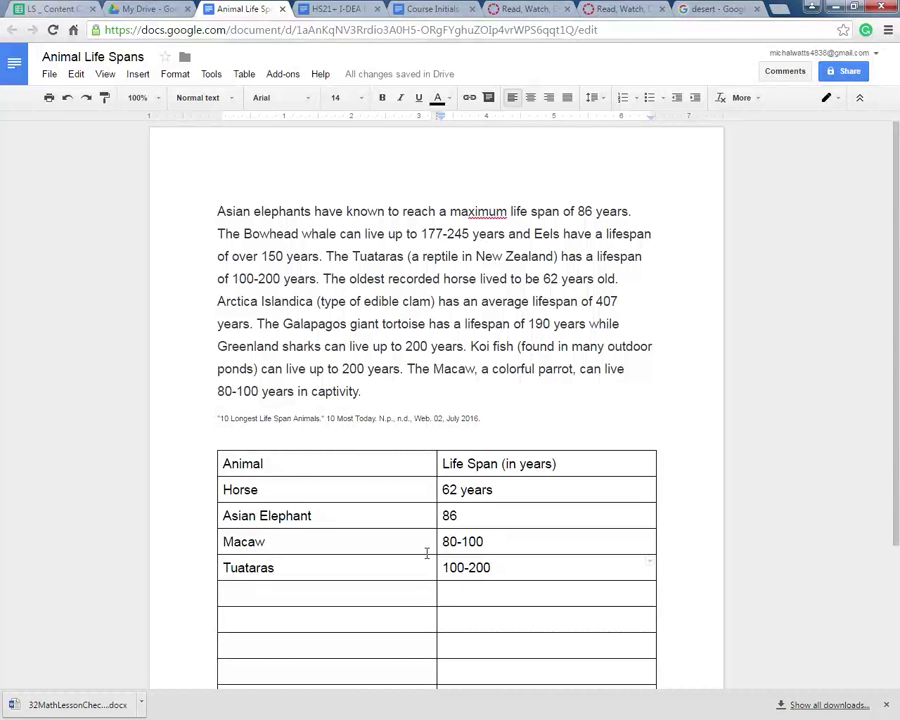
left_click(248, 596)
type("Bowhea")
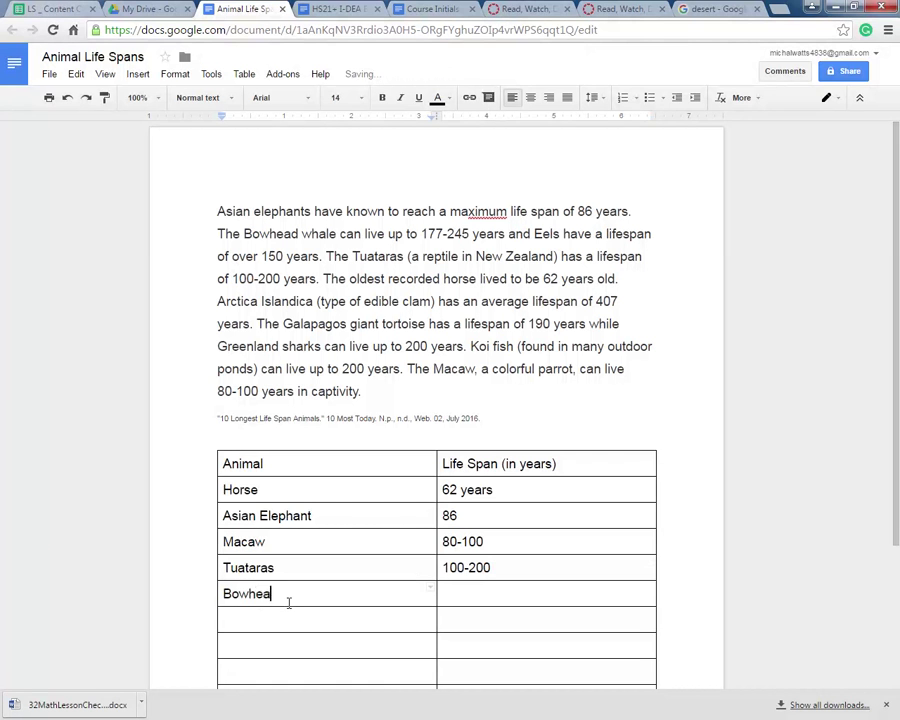
type("d Whale")
key("Tab")
type("17")
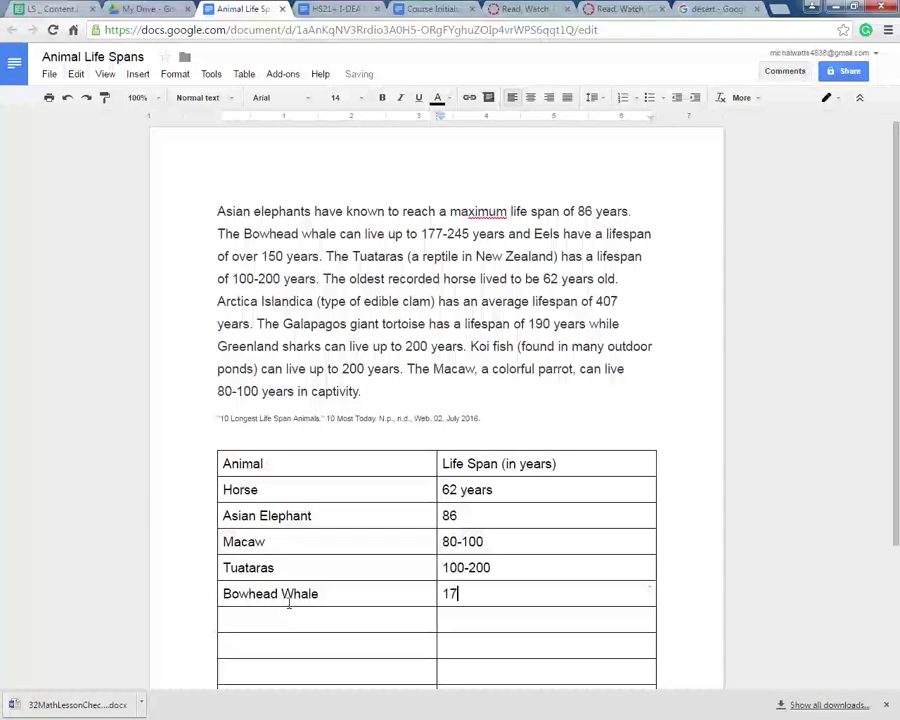
type("7-245")
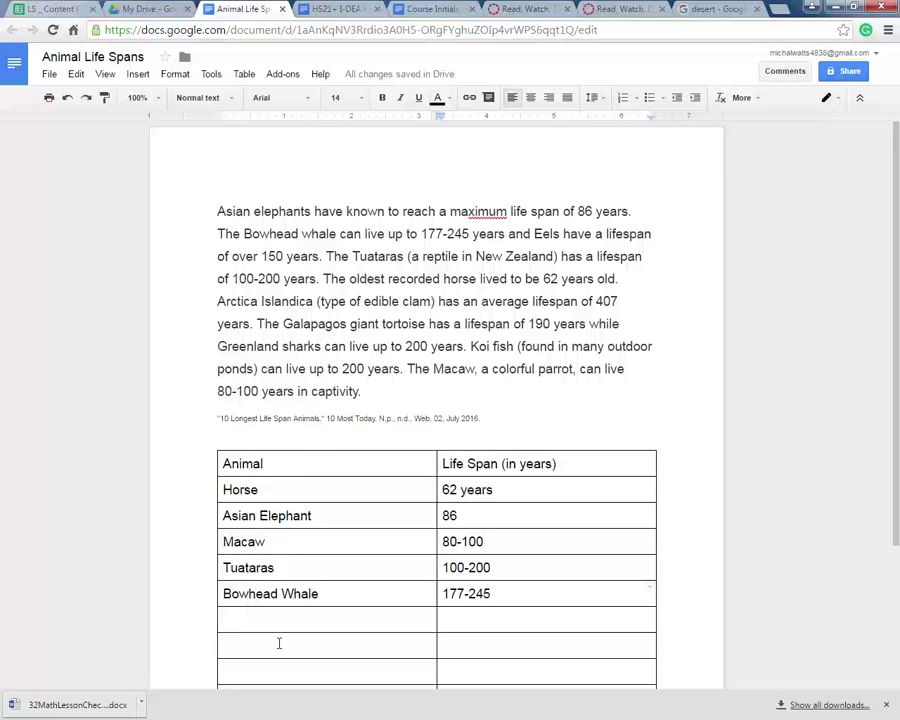
scroll(279, 643, "down", 1)
left_click(244, 555)
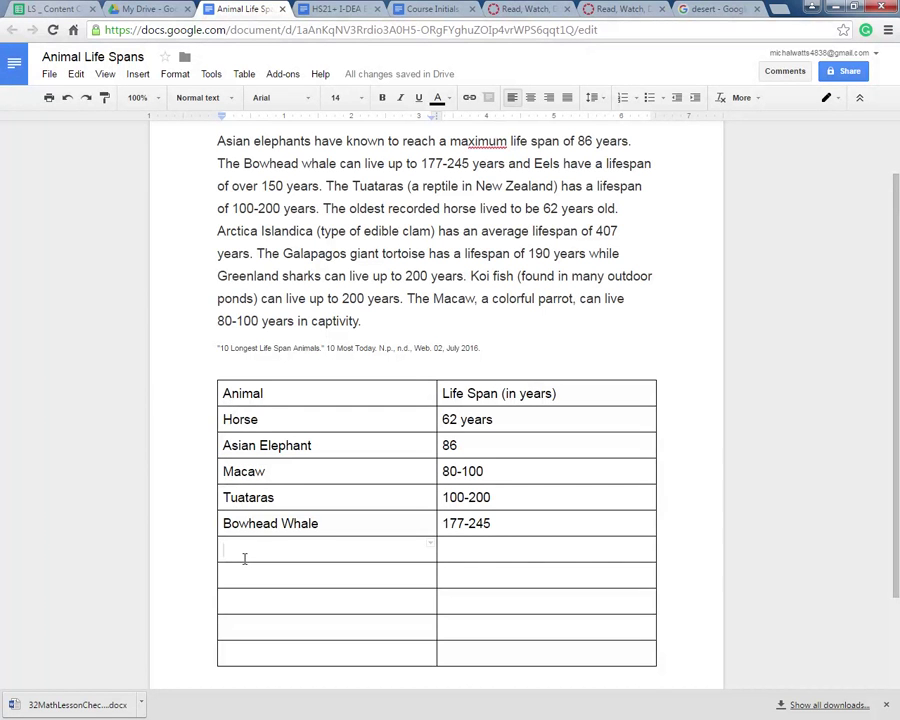
scroll(244, 558, "down", 2)
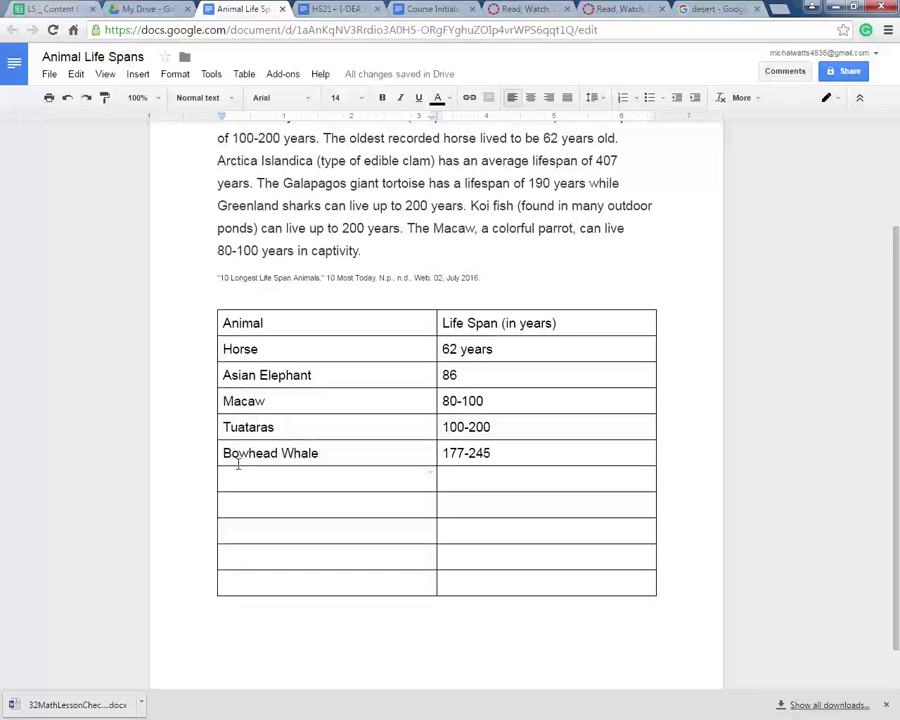
Insert a row above Bowhead Whale reading Eel with a life span of 150.
left_click_drag(223, 455, 517, 460)
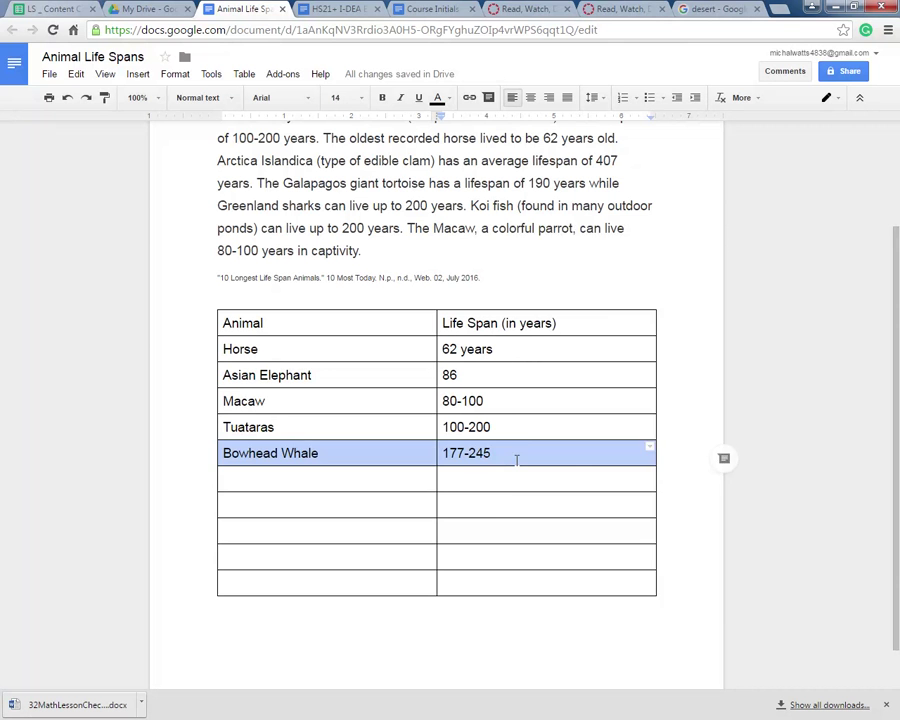
right_click(512, 458)
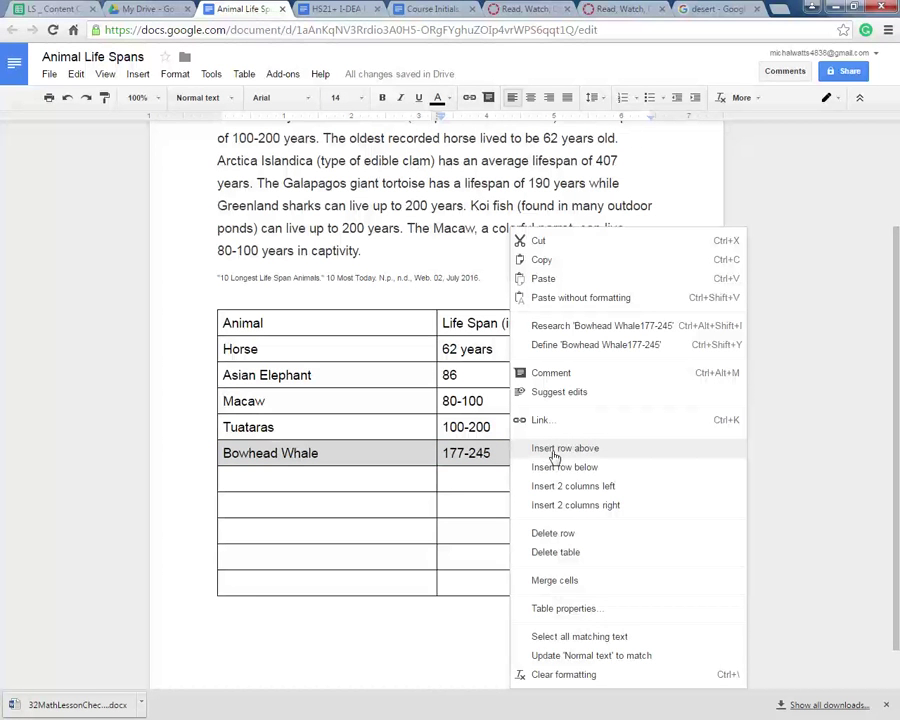
left_click(555, 457)
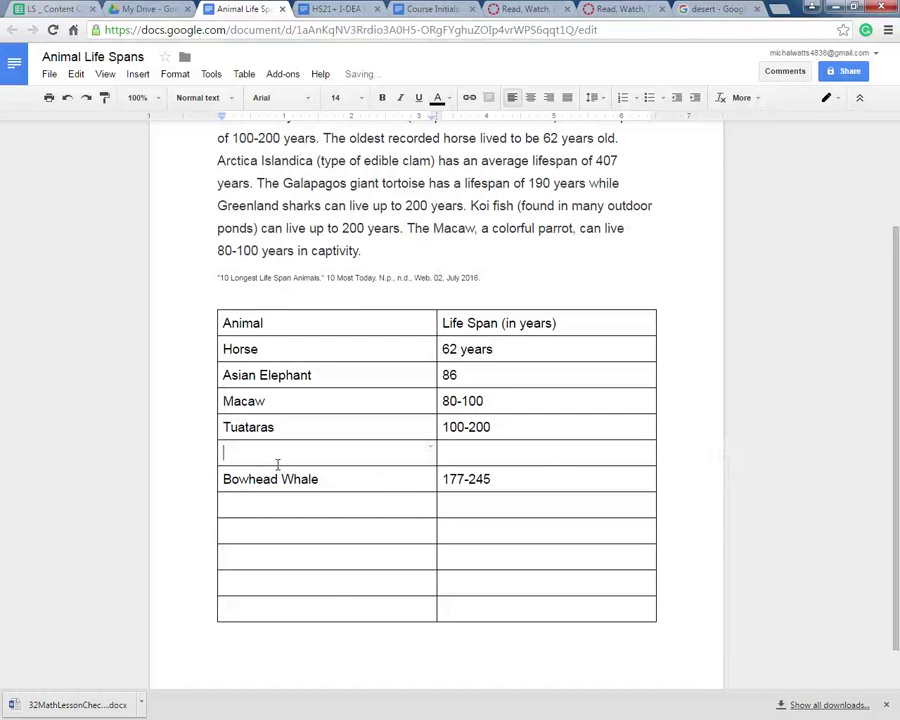
type("Eel")
key("Tab")
type("150")
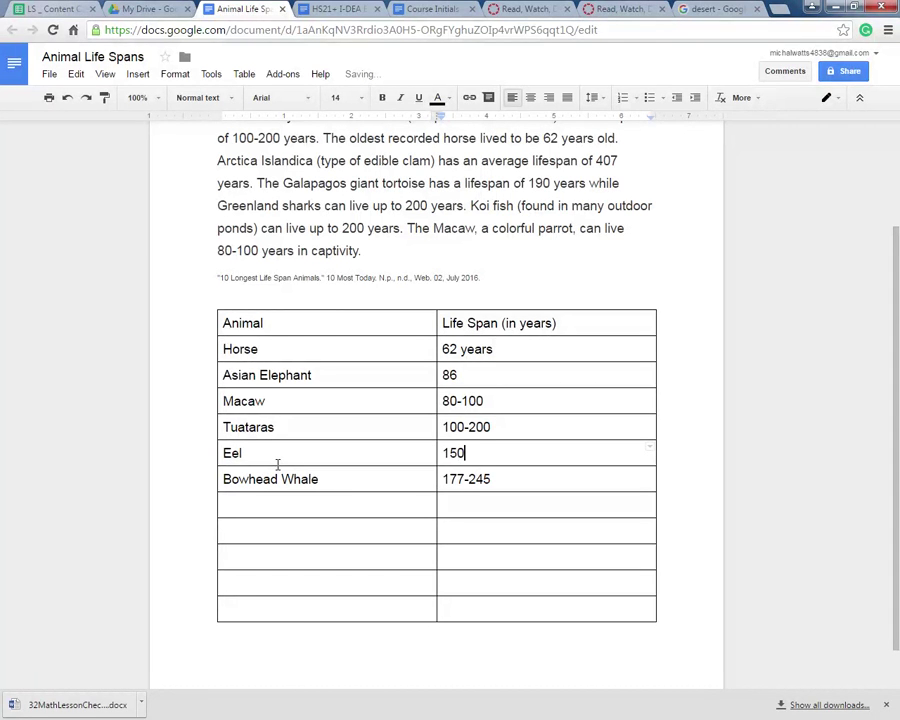
left_click_drag(250, 508, 394, 516)
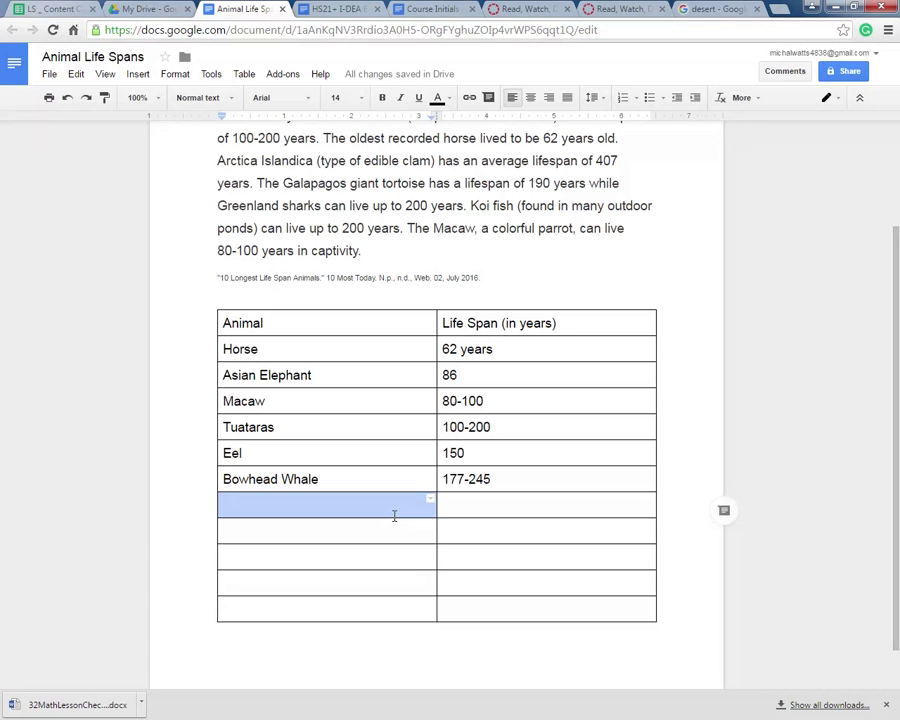
Add rows for Galapagos Giant Tortoise (190) and Greenland Shark (200).
left_click(275, 514)
type("Galapag")
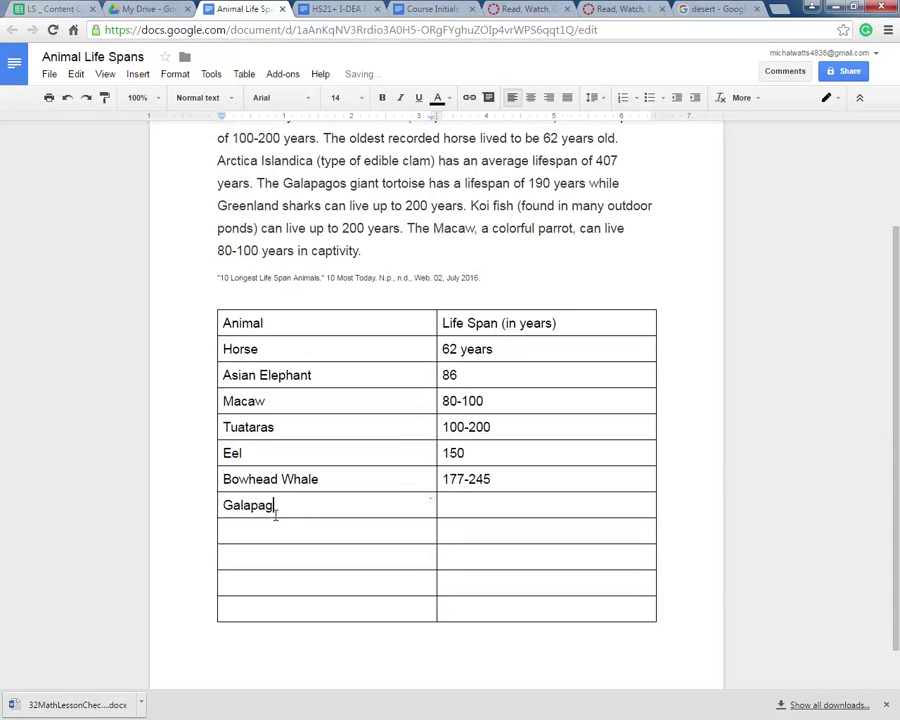
type("os Giant Tortoise")
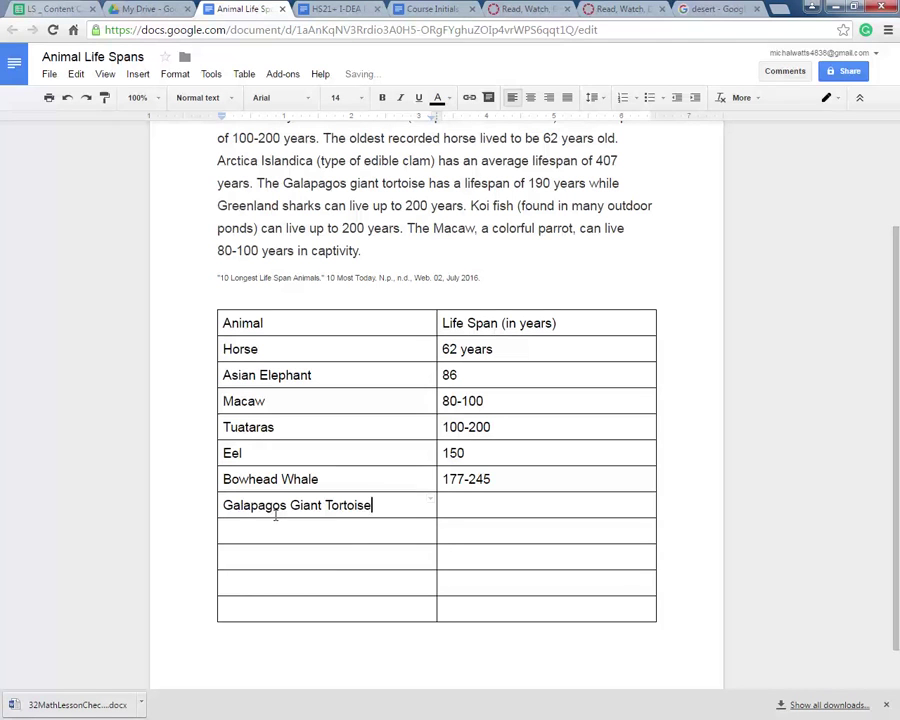
key("Tab")
type("190")
left_click(260, 532)
type("Greenland Shark")
key("Tab")
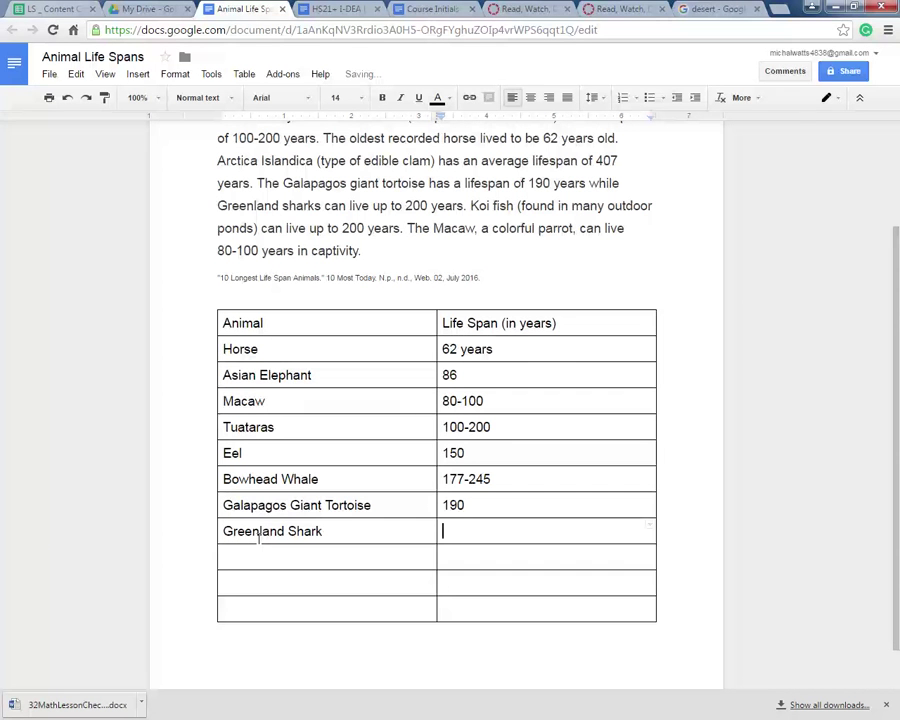
type("200")
Add rows for Koi (200) and Arctica Islandica (407).
left_click(257, 562)
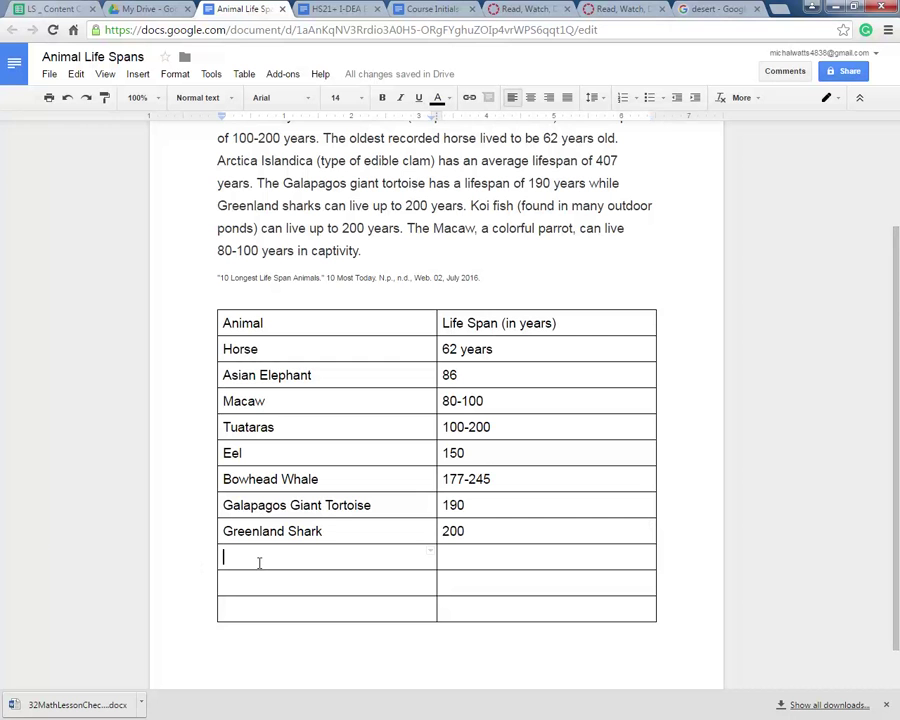
type("Koi")
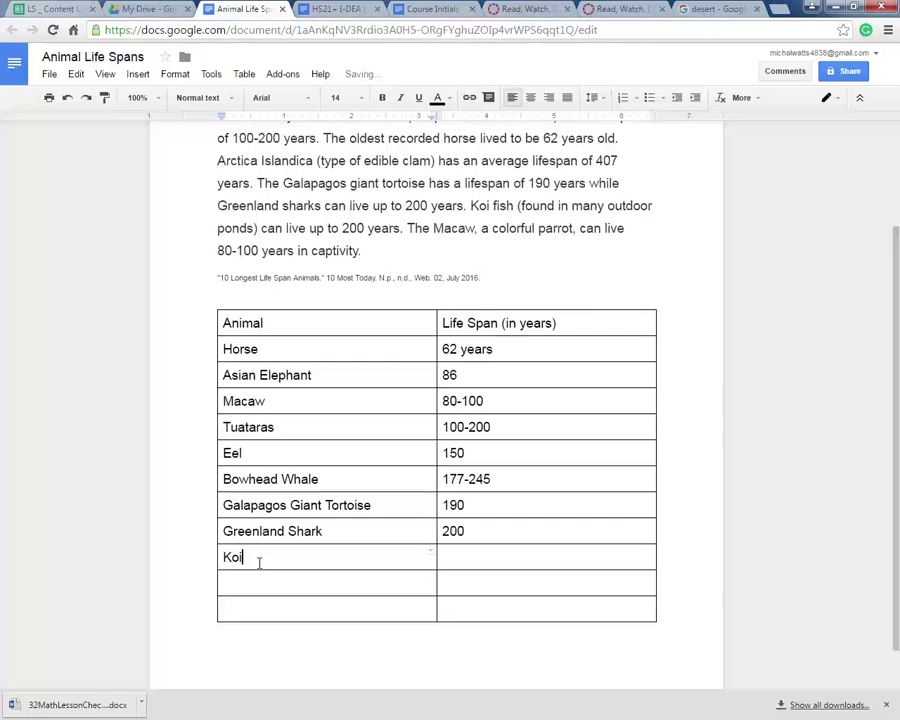
key("Tab")
type("200")
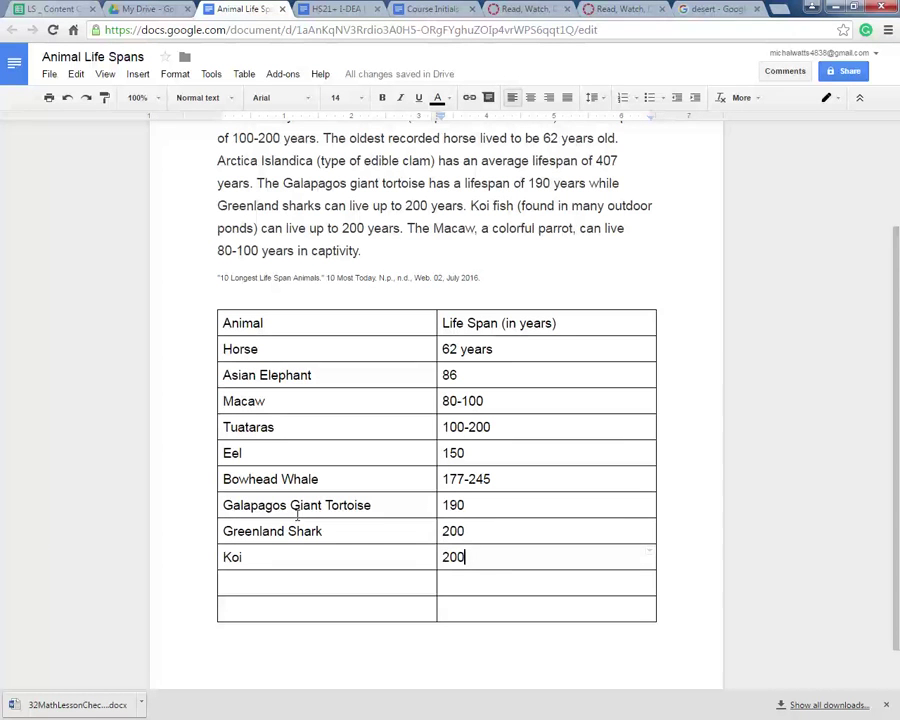
left_click(248, 584)
double_click(242, 590)
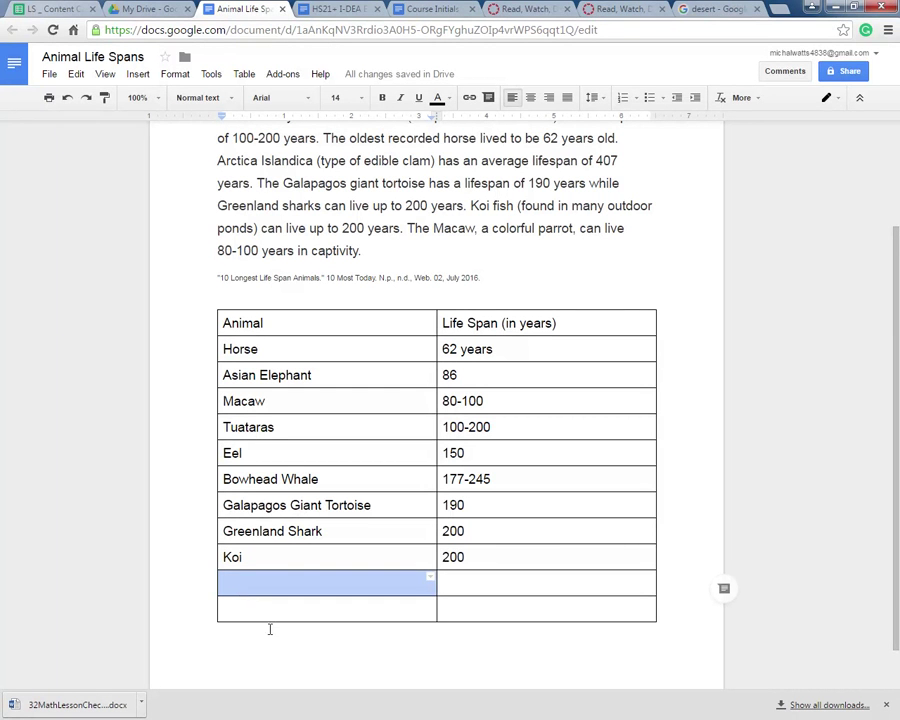
left_click(255, 606)
left_click(248, 593)
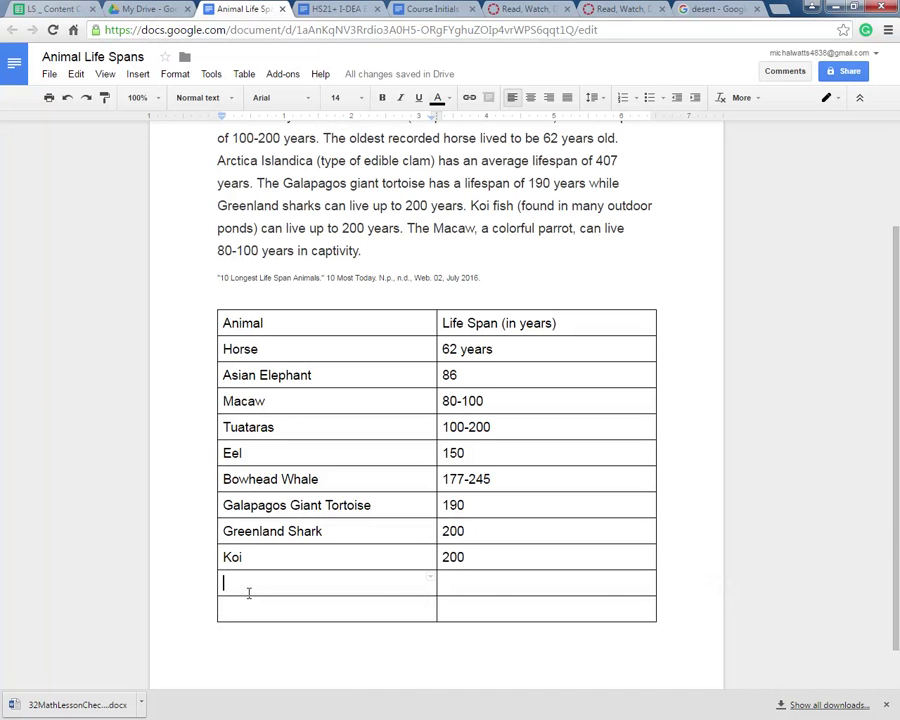
type("Art")
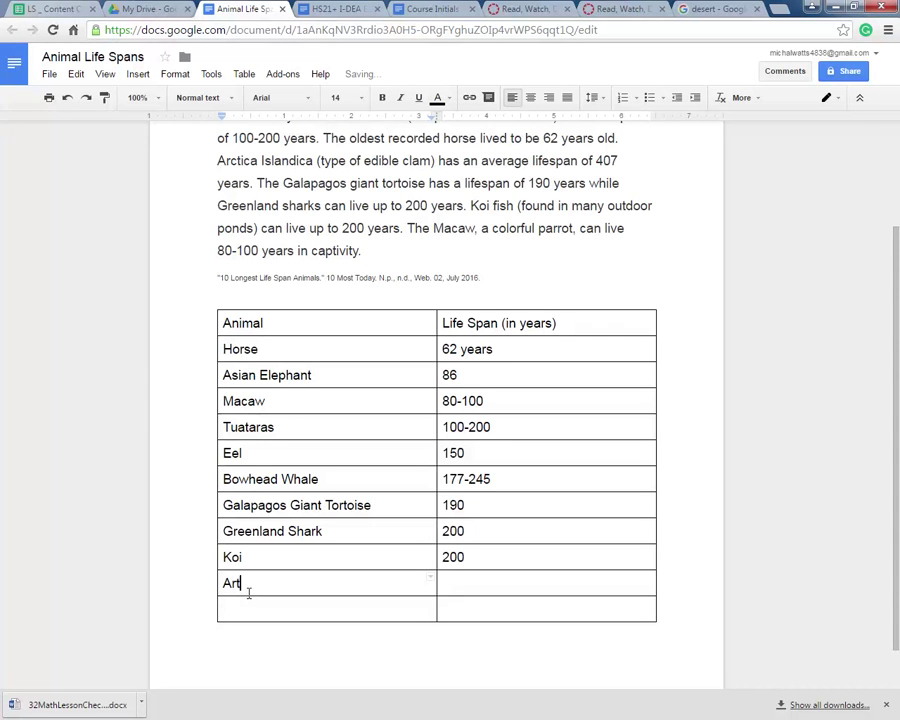
key("BackSpace")
type("ctica Islandic")
type("a")
key("Tab")
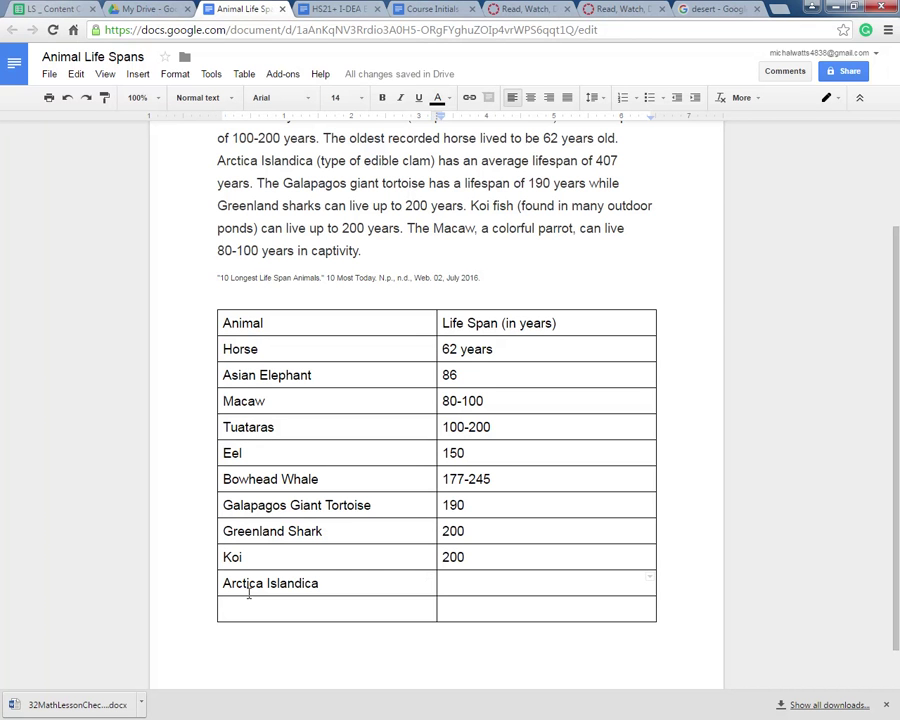
type("407")
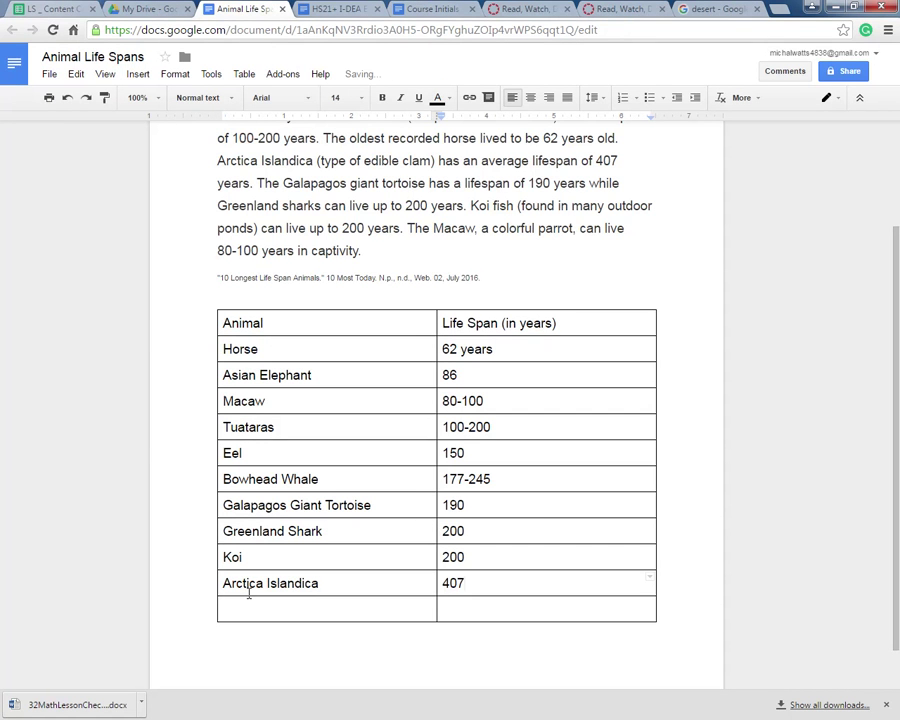
scroll(534, 502, "up", 1)
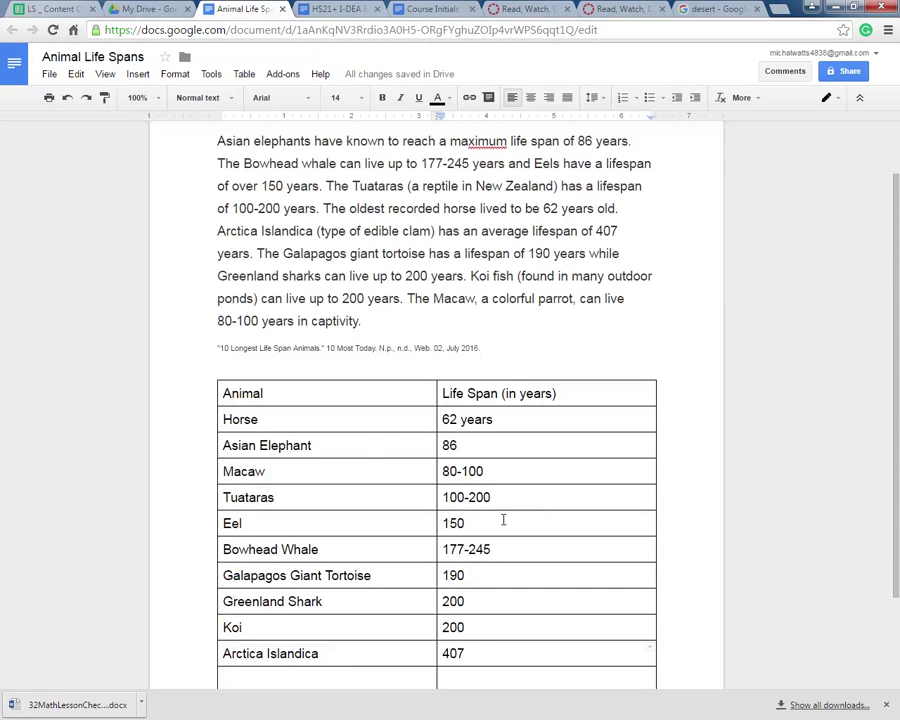
scroll(500, 516, "down", 2)
scroll(504, 518, "up", 2)
scroll(502, 516, "down", 2)
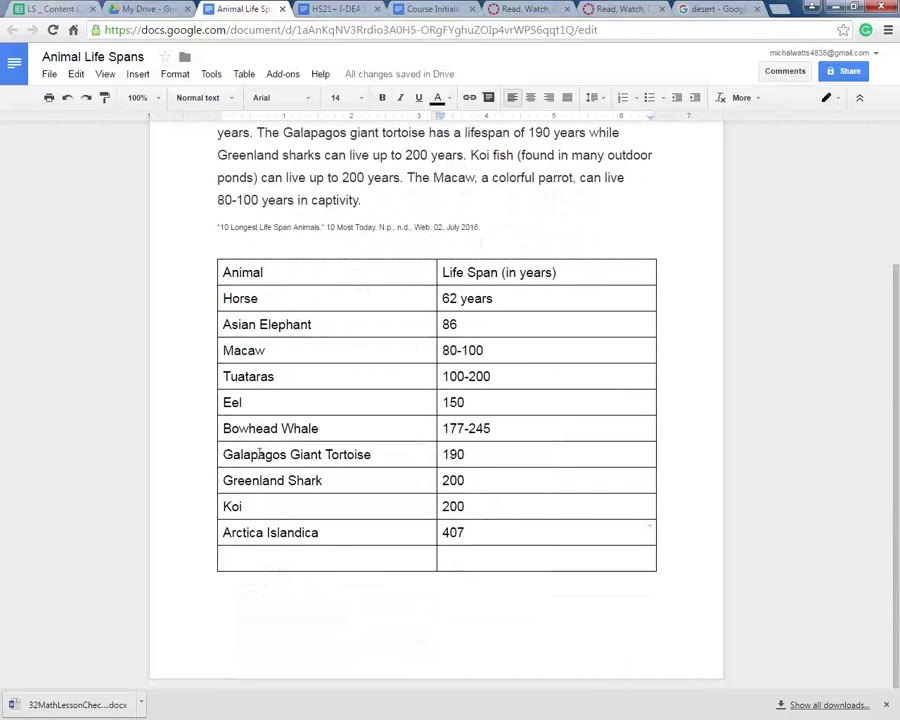
Delete the empty last row beneath Arctica Islandica 407.
left_click_drag(255, 564, 466, 573)
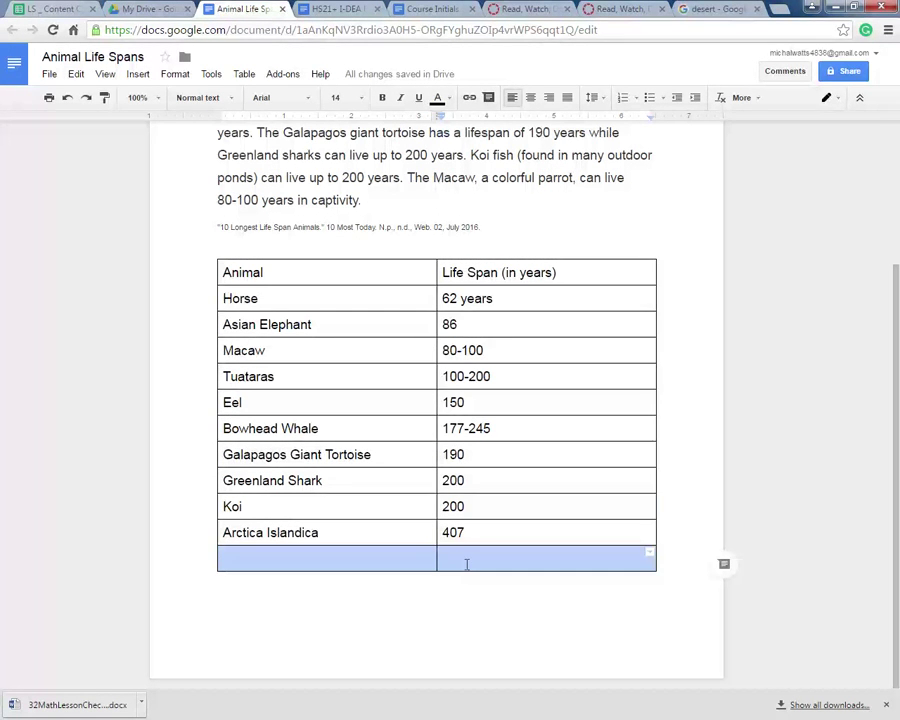
right_click(466, 564)
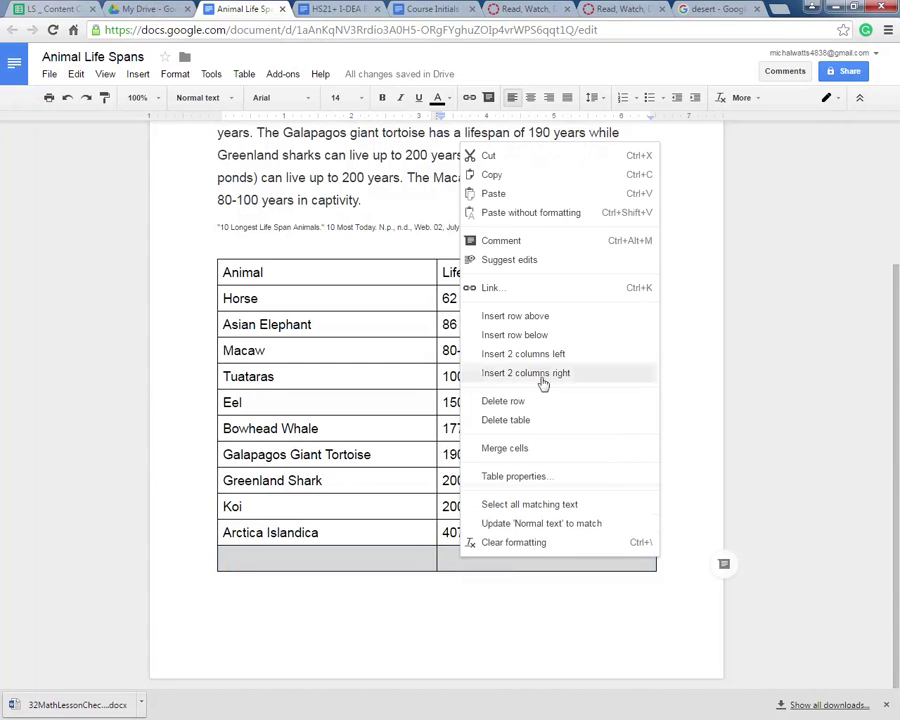
left_click(517, 405)
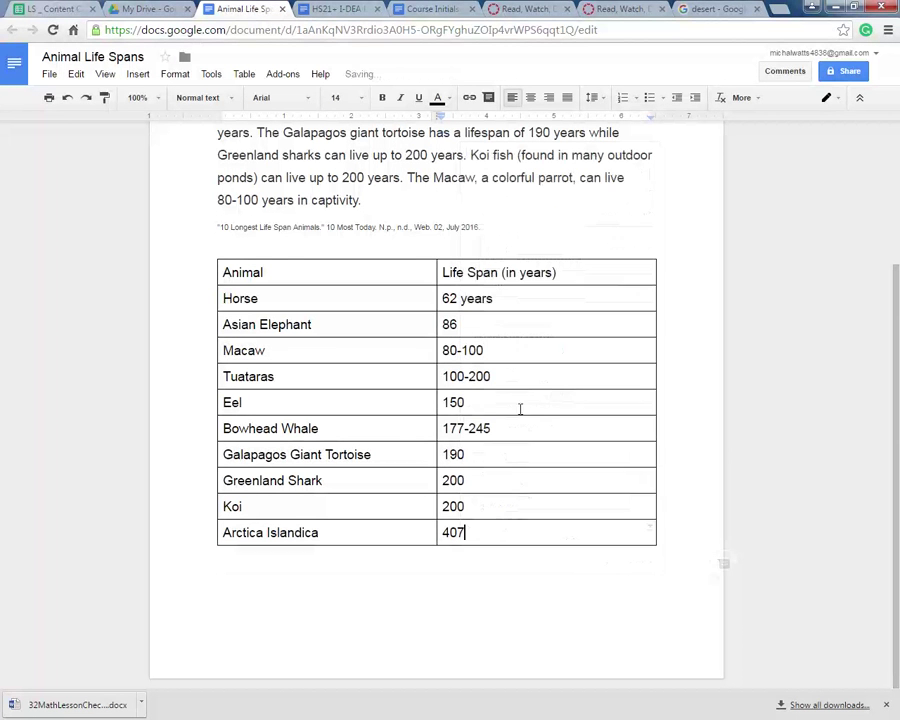
scroll(519, 618, "up", 2)
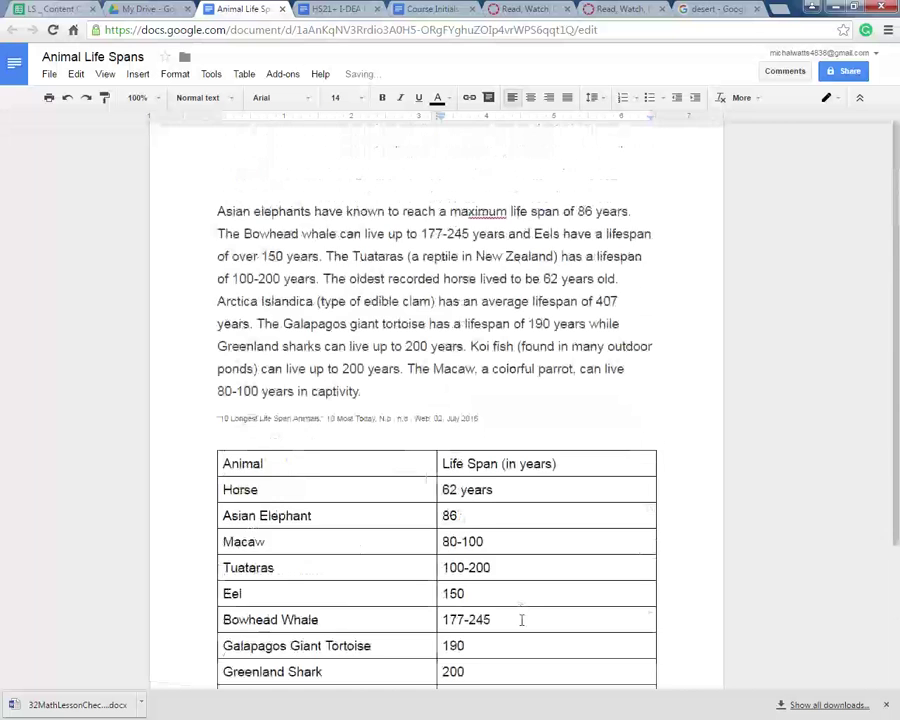
scroll(519, 618, "down", 2)
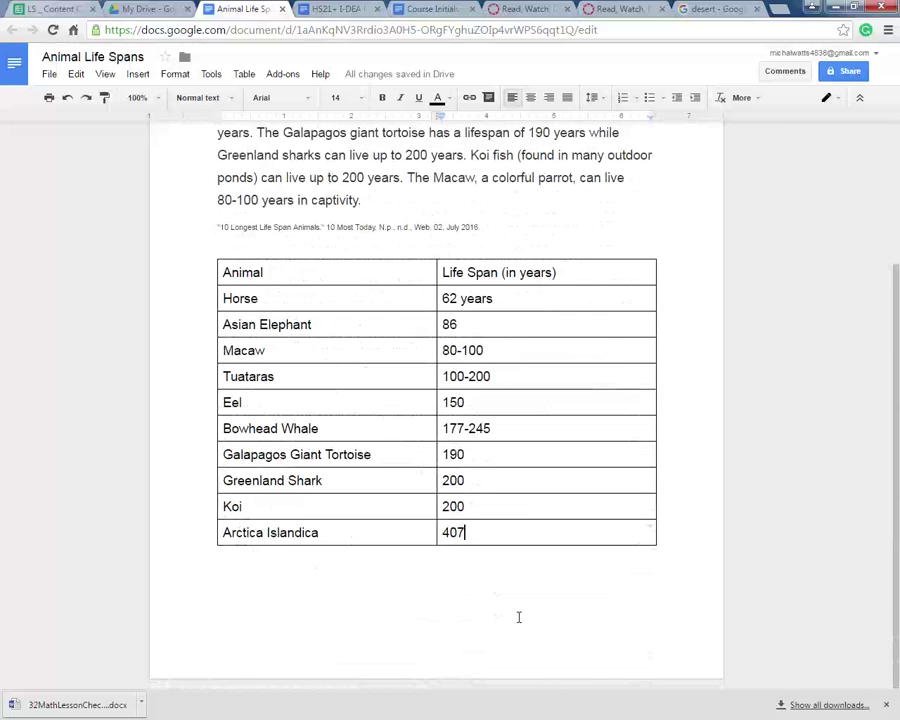